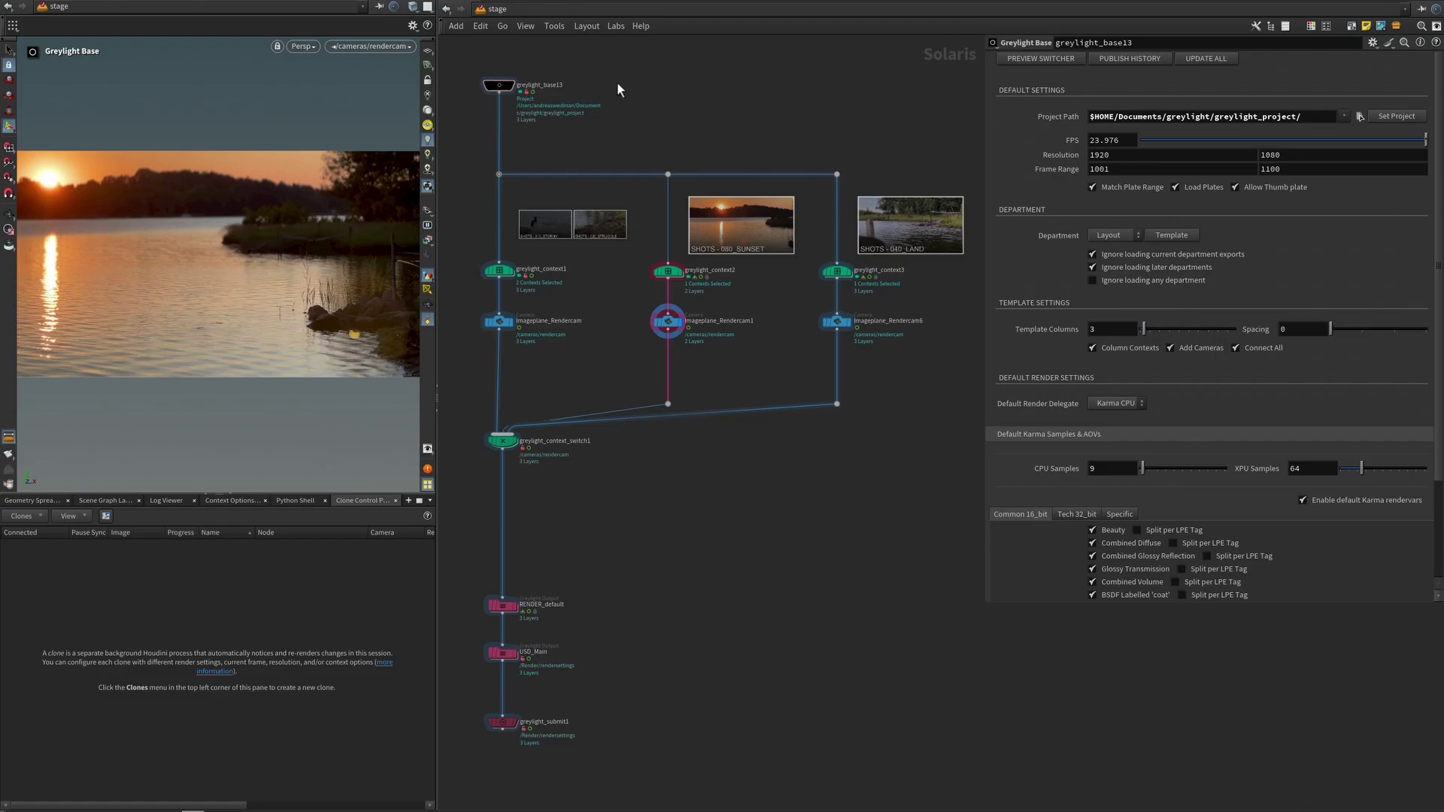
# - Select greylight_base13 to show its project fps, loading cutoff and context details
pyautogui.click(500, 85)
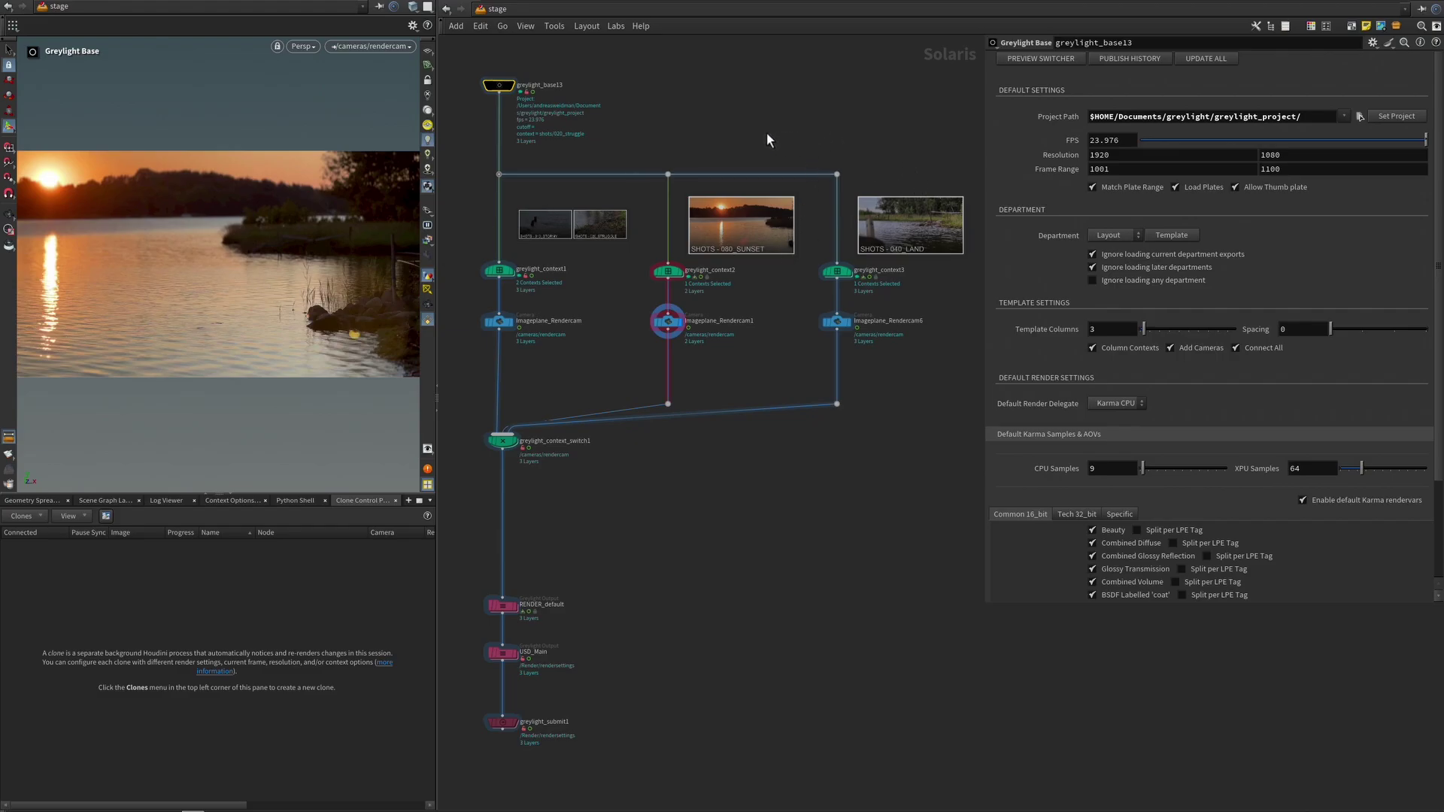
pyautogui.click(1119, 236)
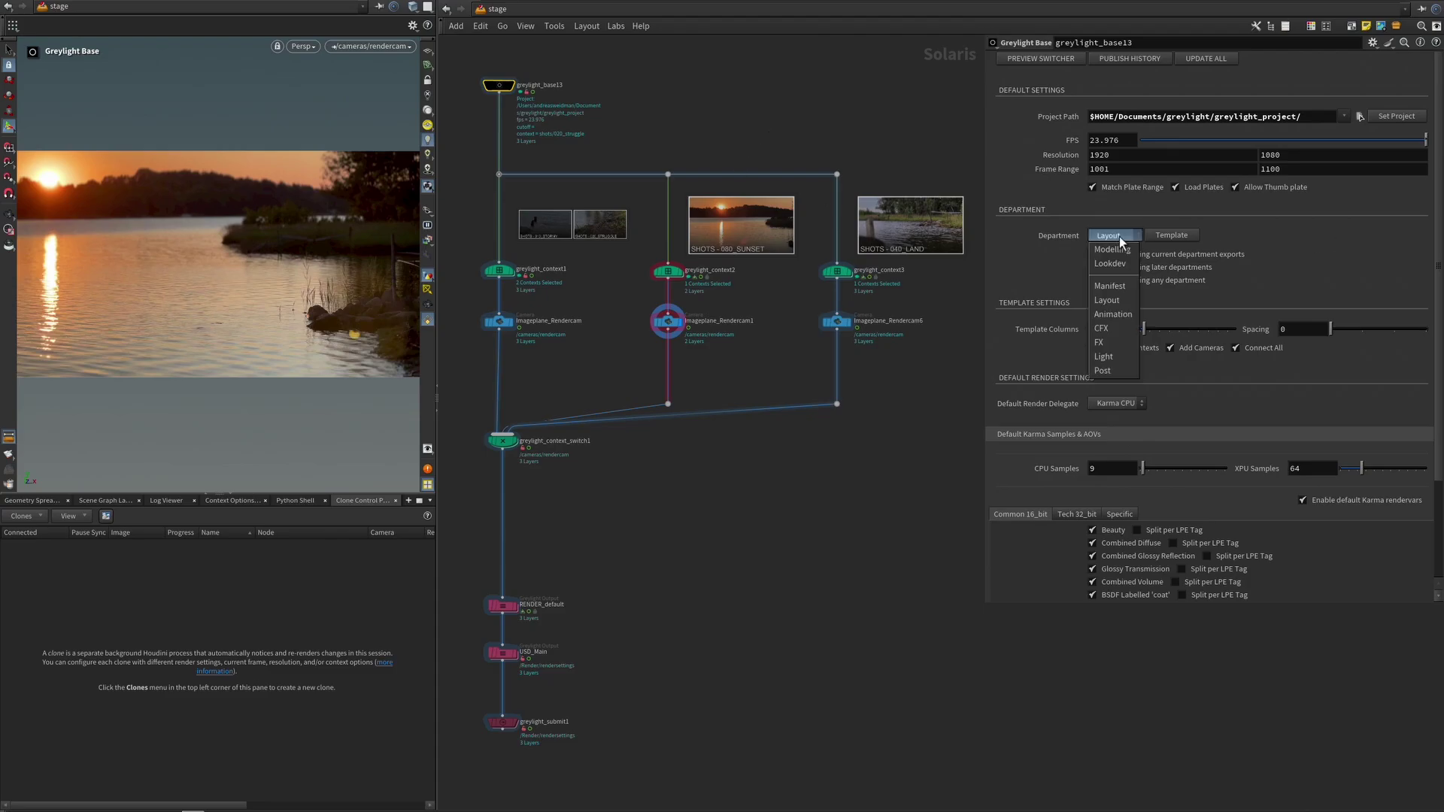
pyautogui.click(1105, 300)
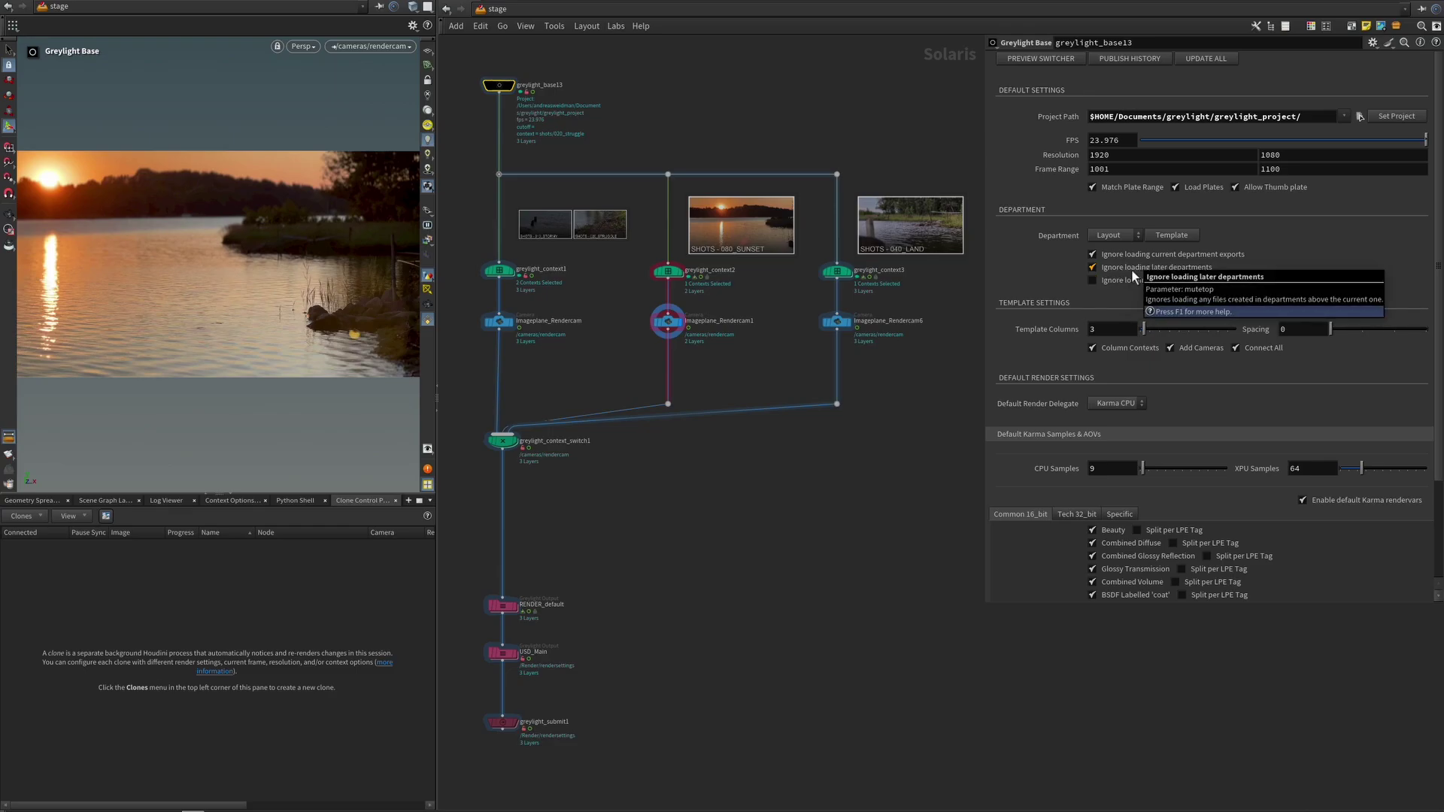
pyautogui.click(1124, 236)
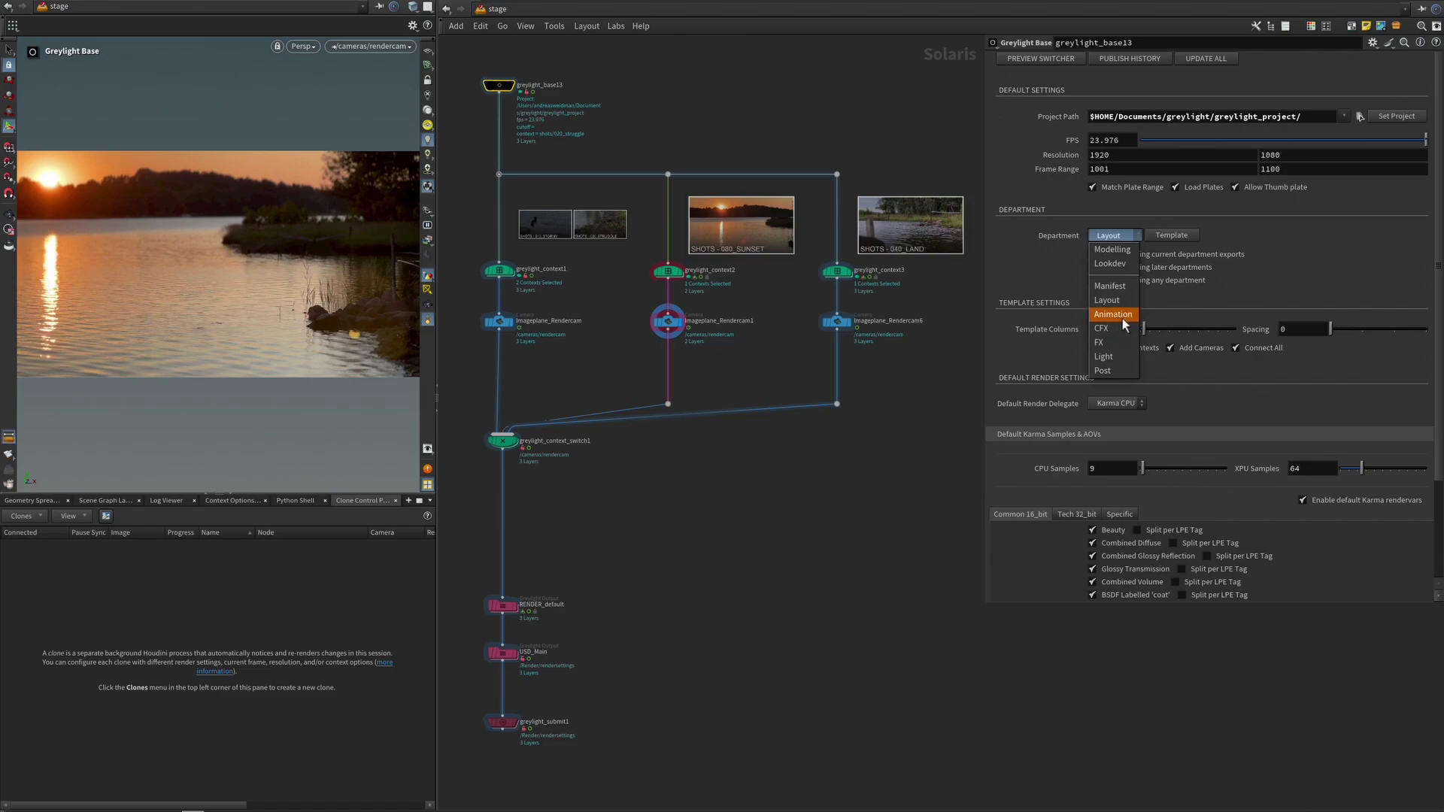
pyautogui.click(1083, 252)
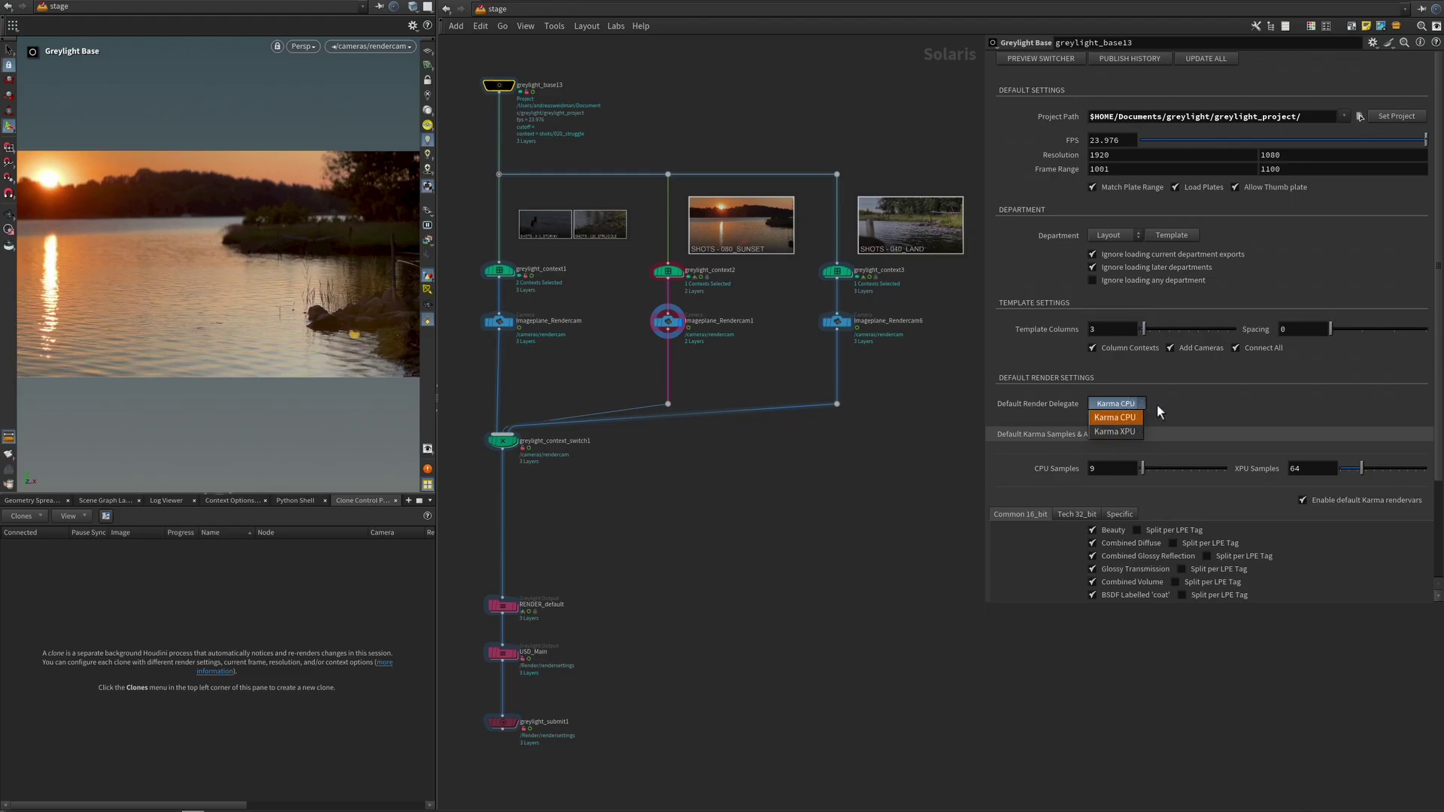
pyautogui.click(1158, 406)
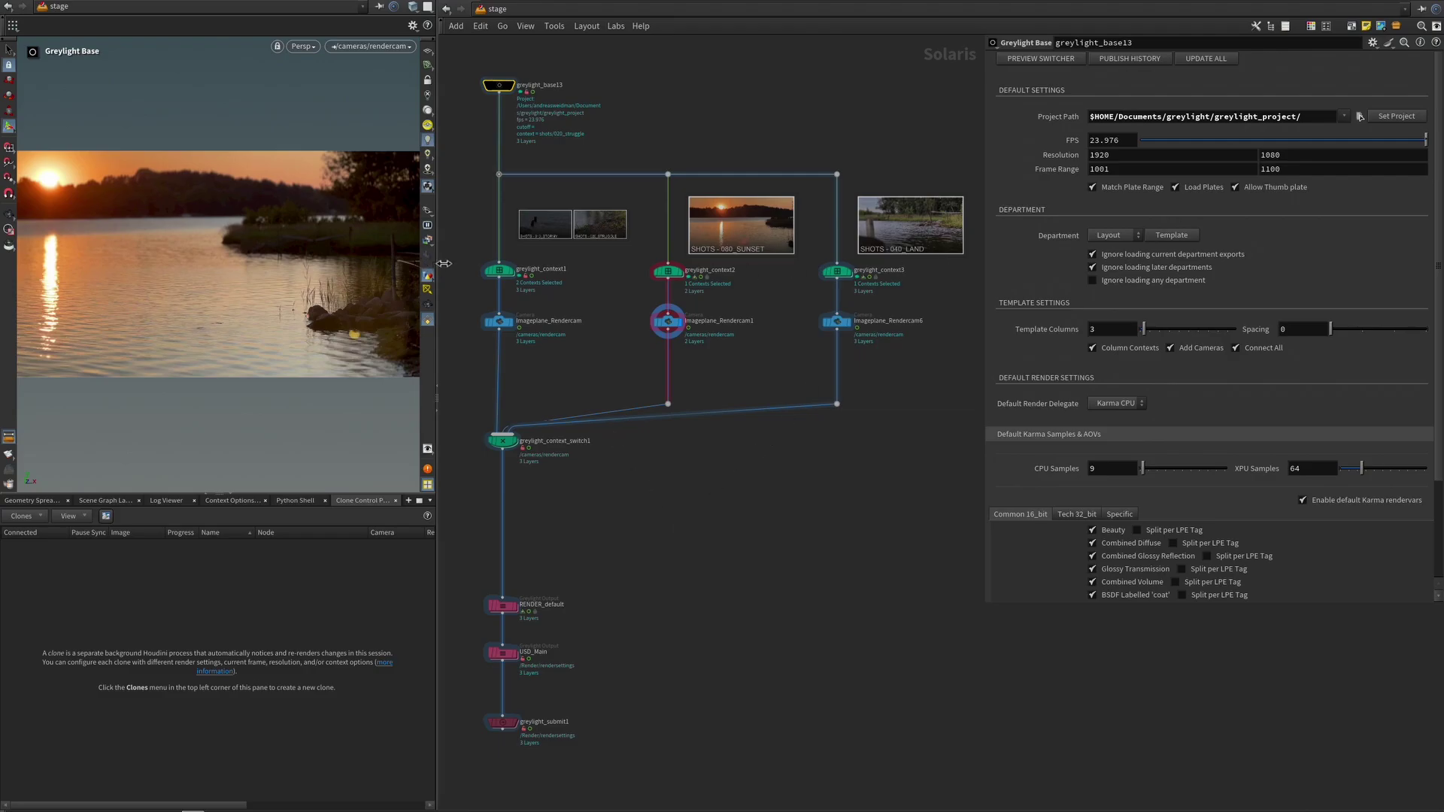
# - In greylight_context1's Select Contexts folder picker, keep only 010_stormy and 020_struggle
pyautogui.click(498, 270)
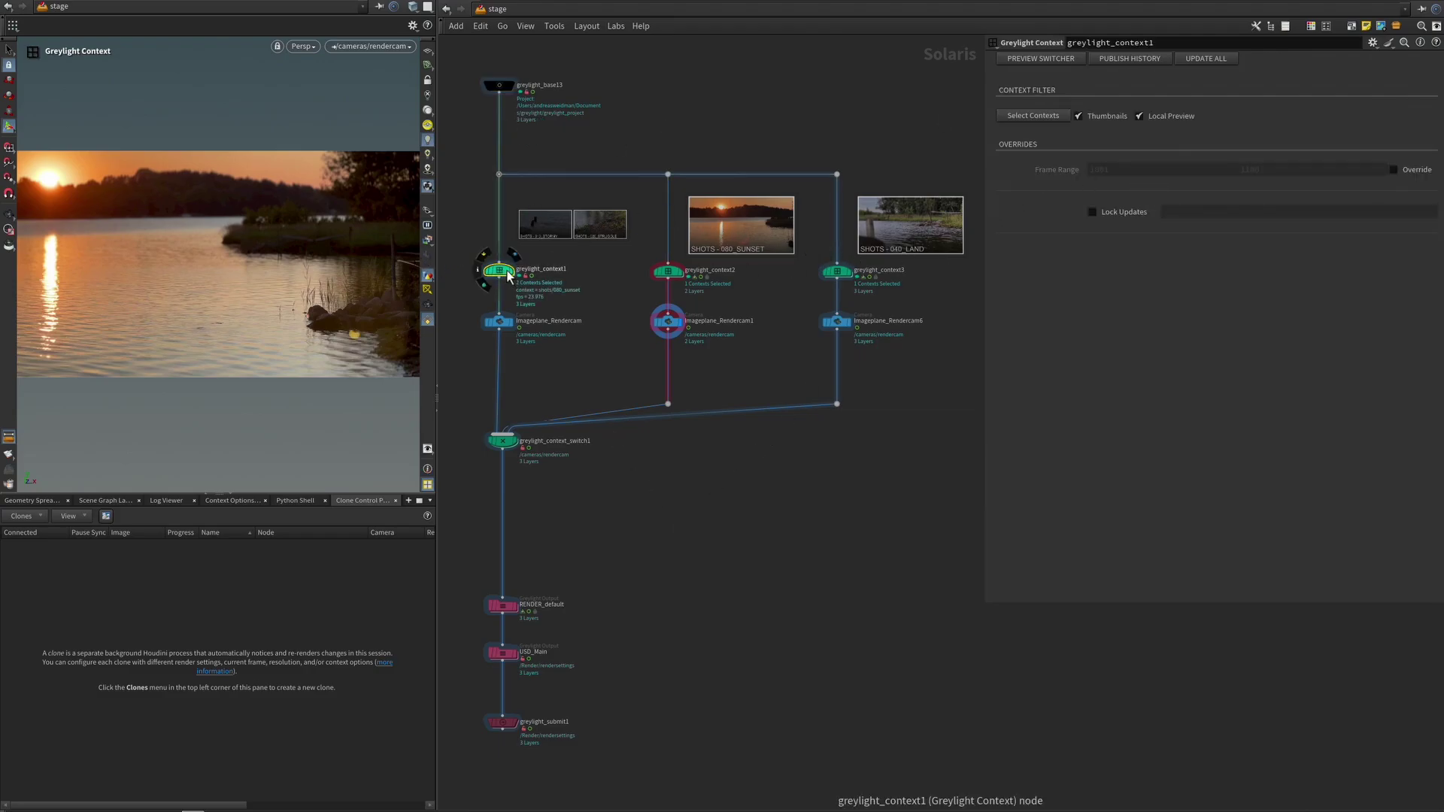
pyautogui.click(1025, 118)
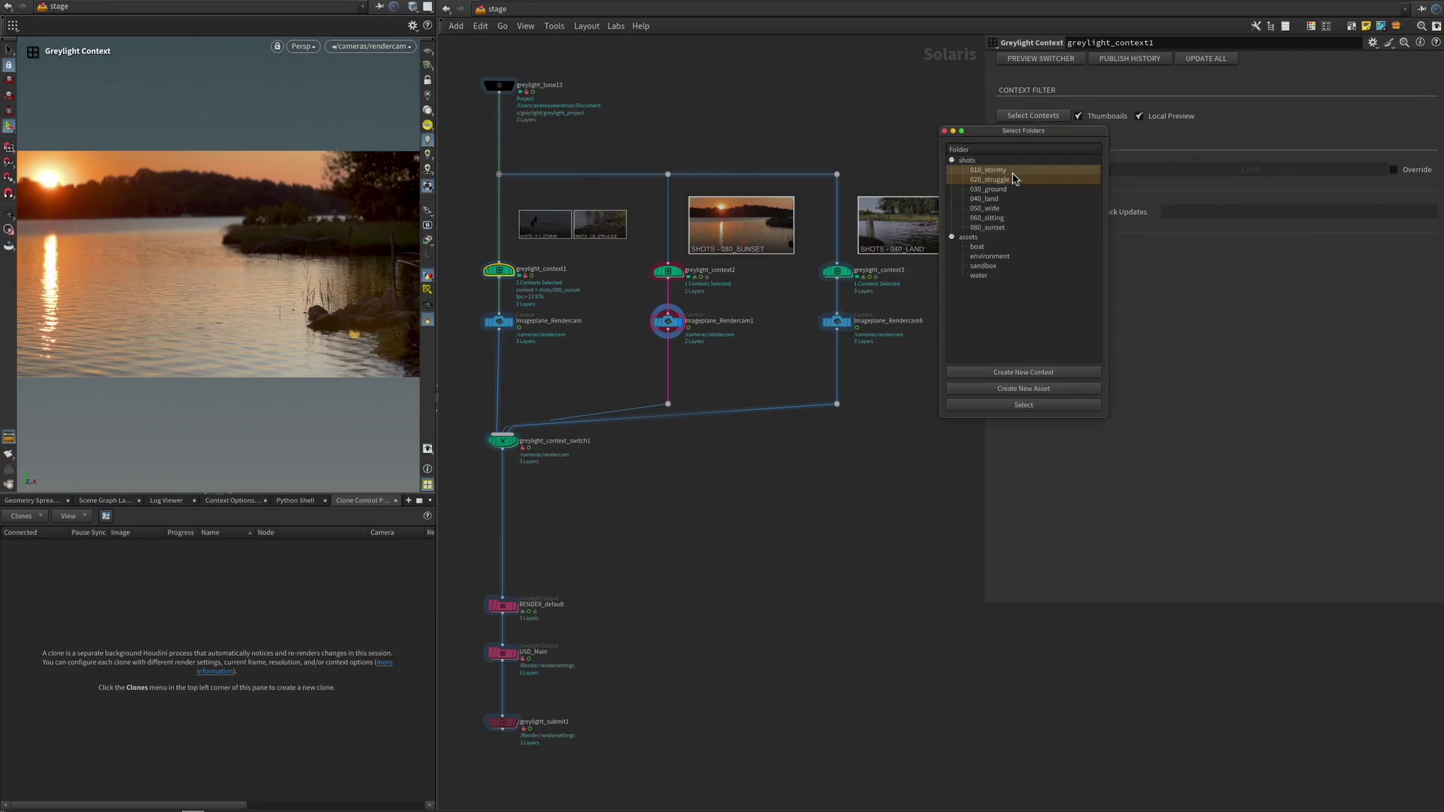
pyautogui.moveTo(1008, 218); pyautogui.dragTo(1008, 169)
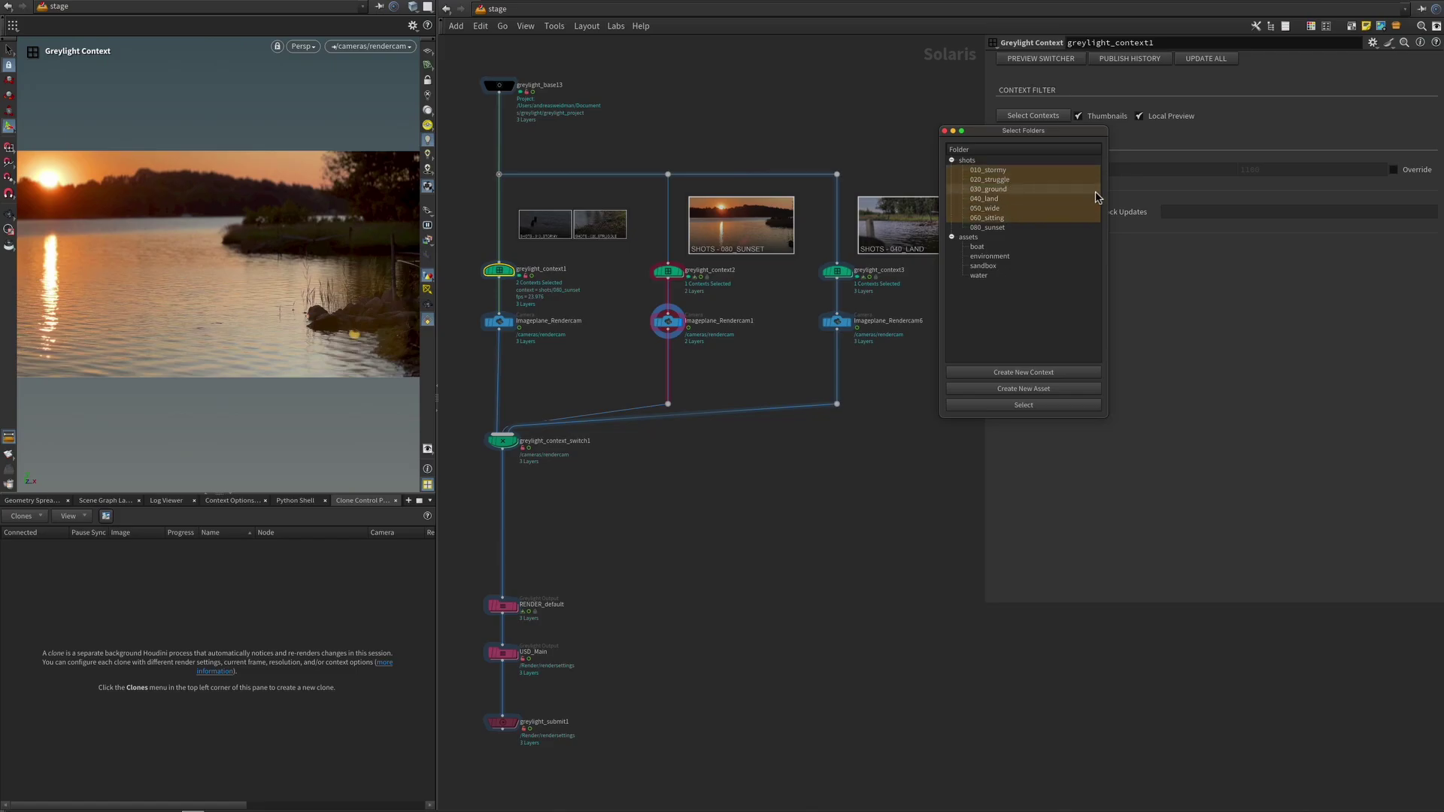
pyautogui.moveTo(1097, 197); pyautogui.dragTo(1016, 181)
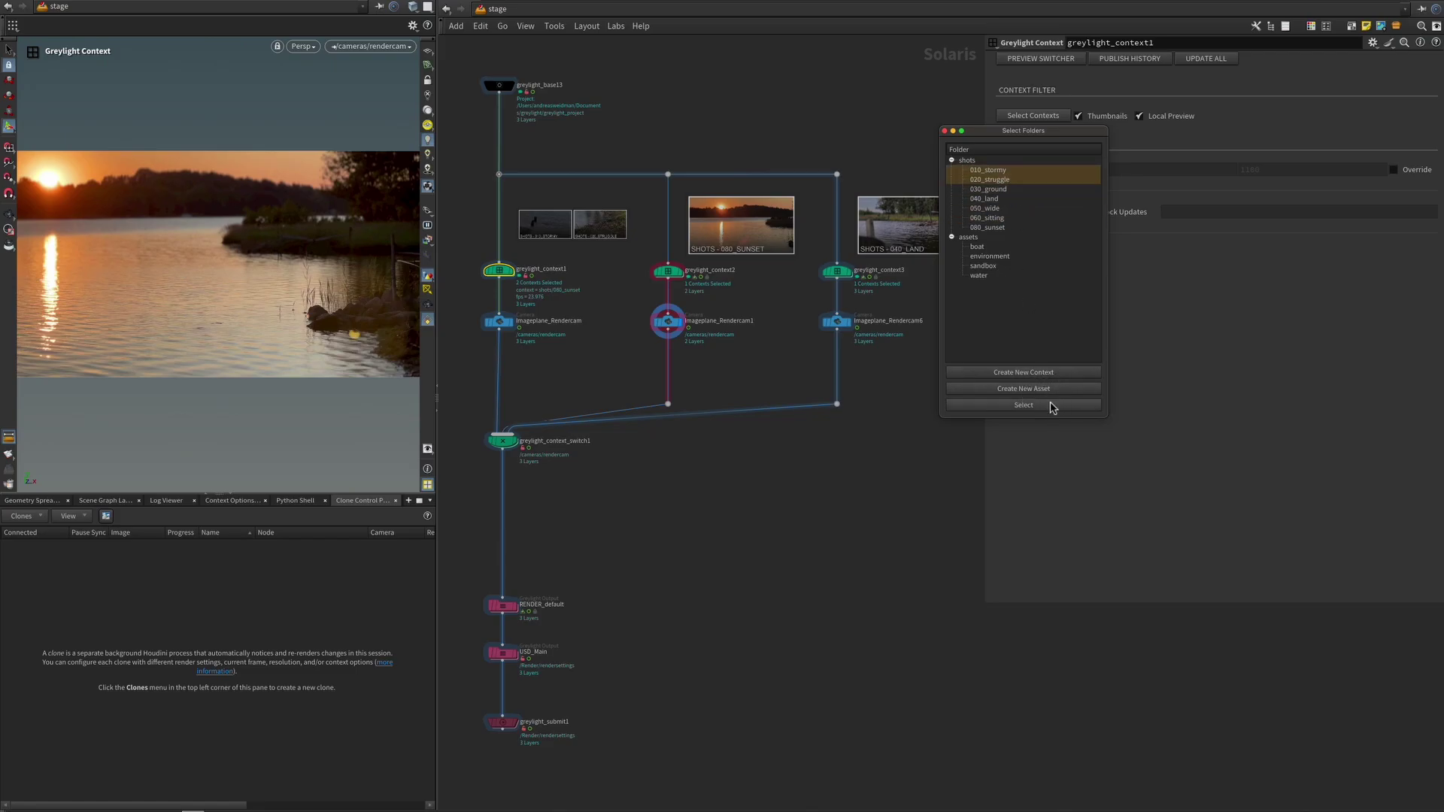
pyautogui.click(945, 131)
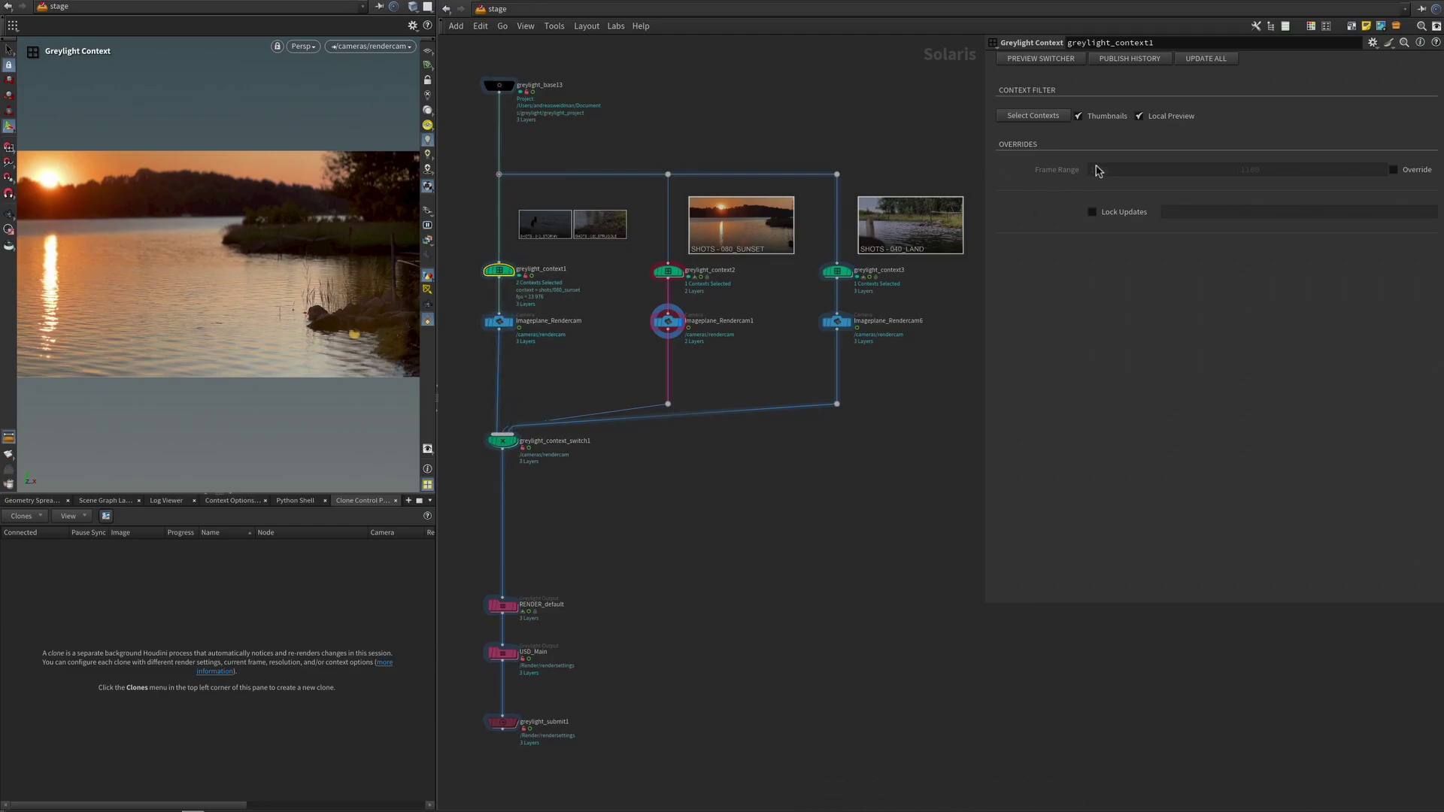
pyautogui.click(1098, 118)
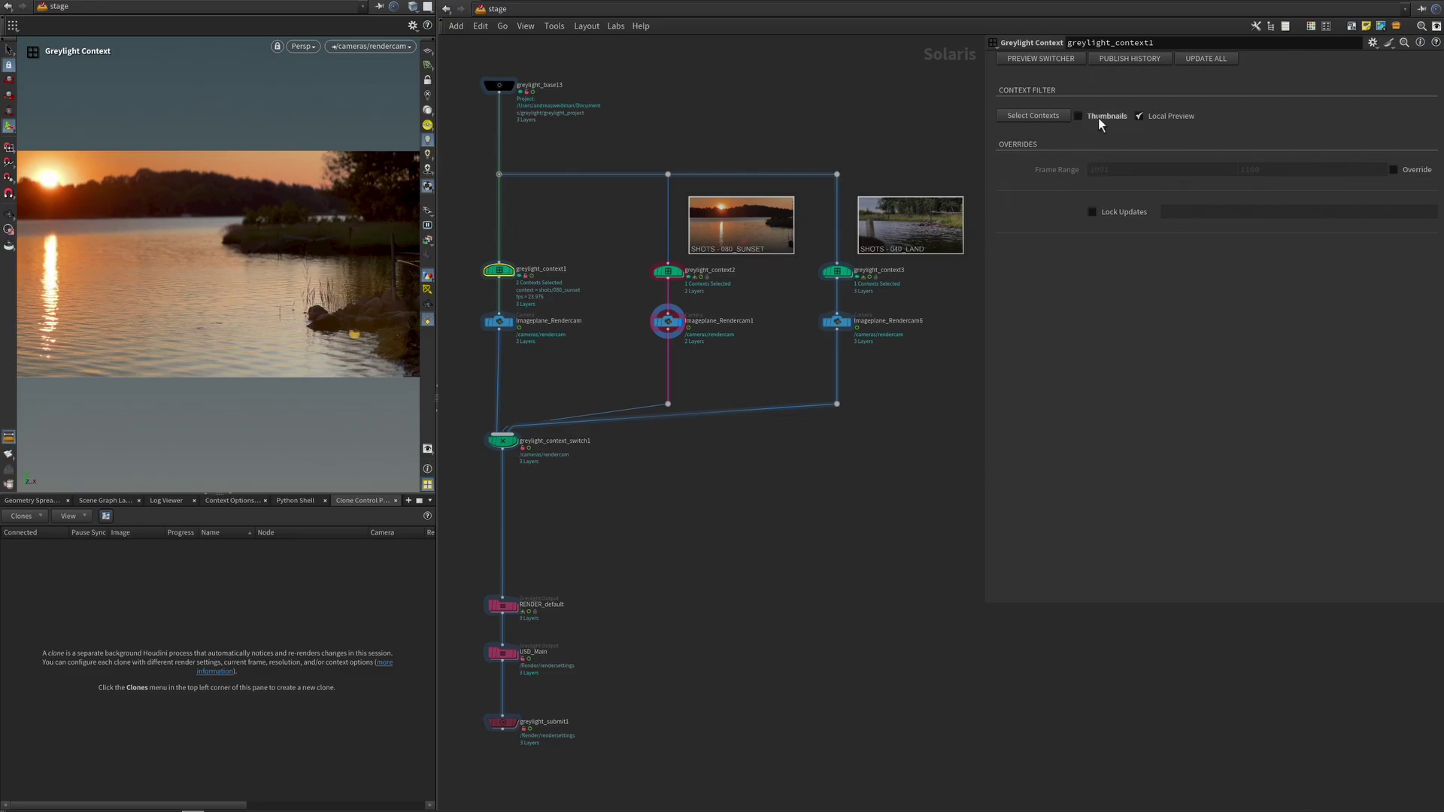
pyautogui.click(1098, 119)
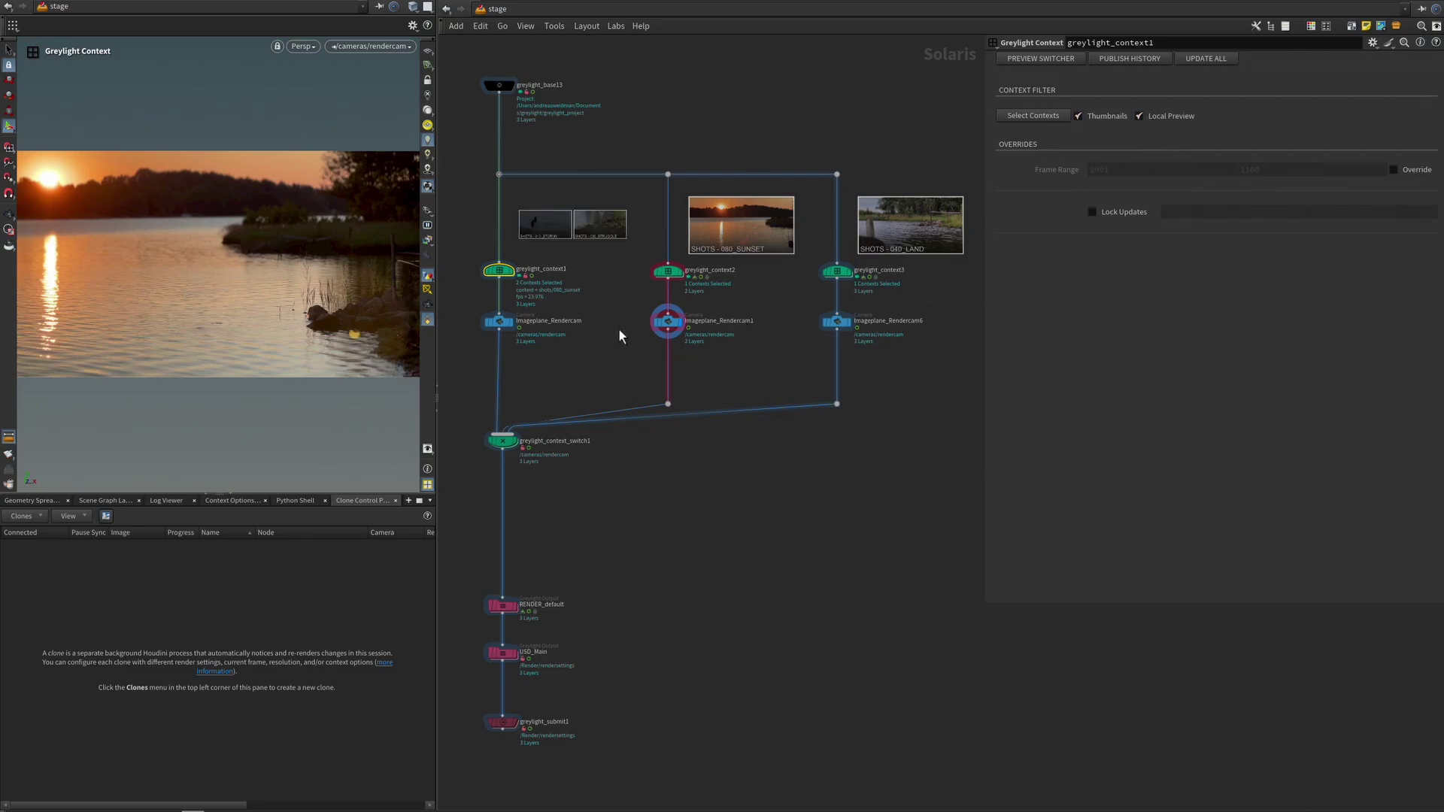
pyautogui.click(506, 321)
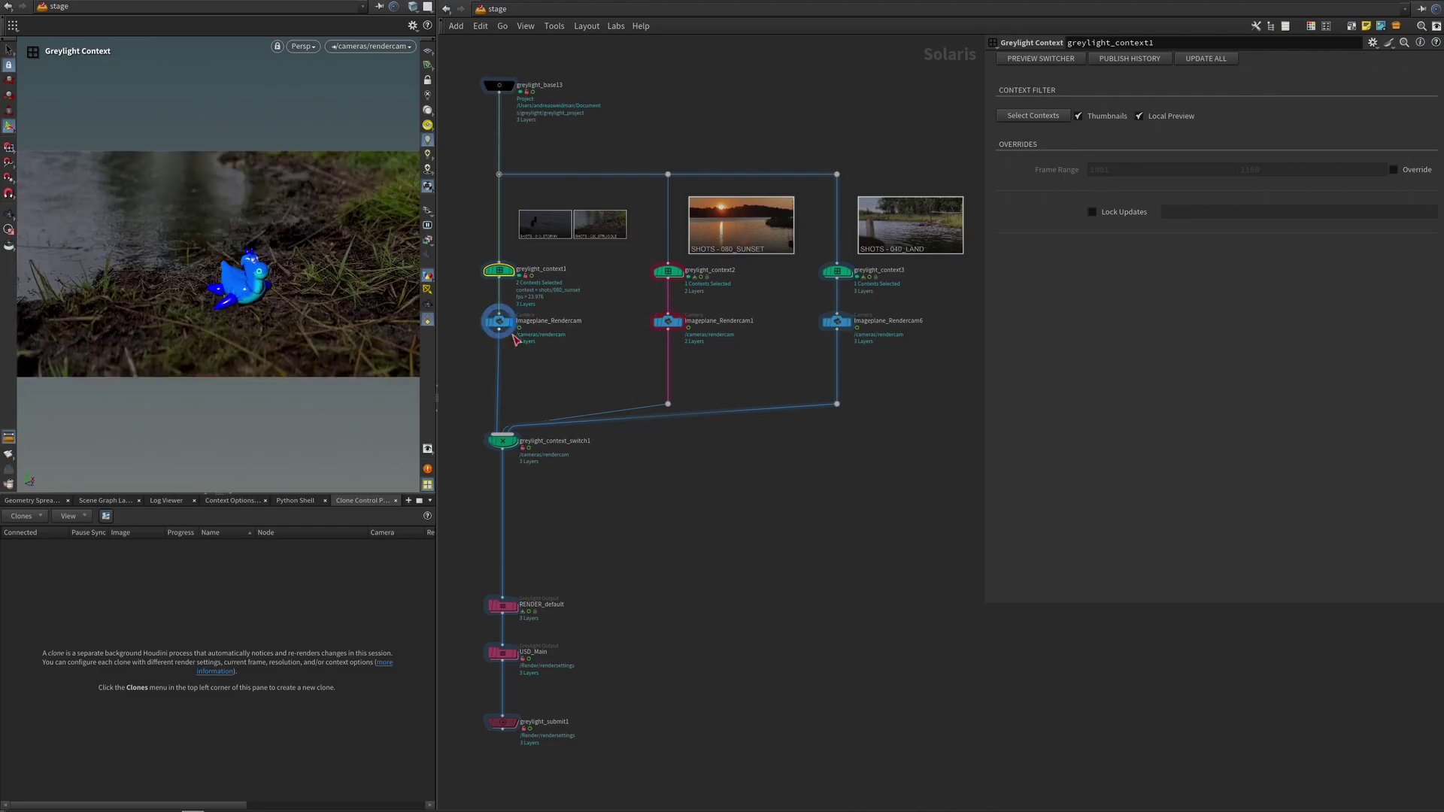
pyautogui.click(665, 325)
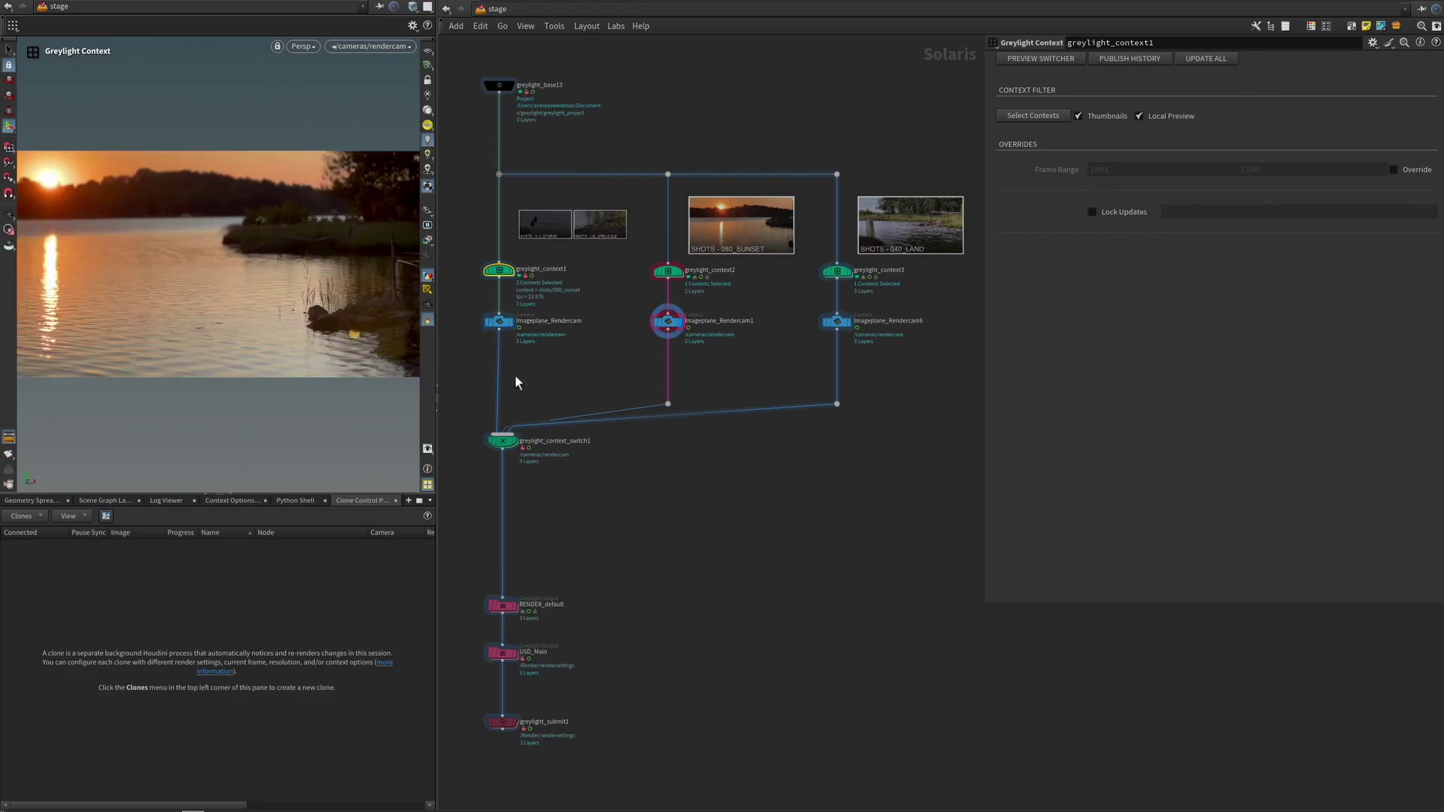
pyautogui.click(515, 328)
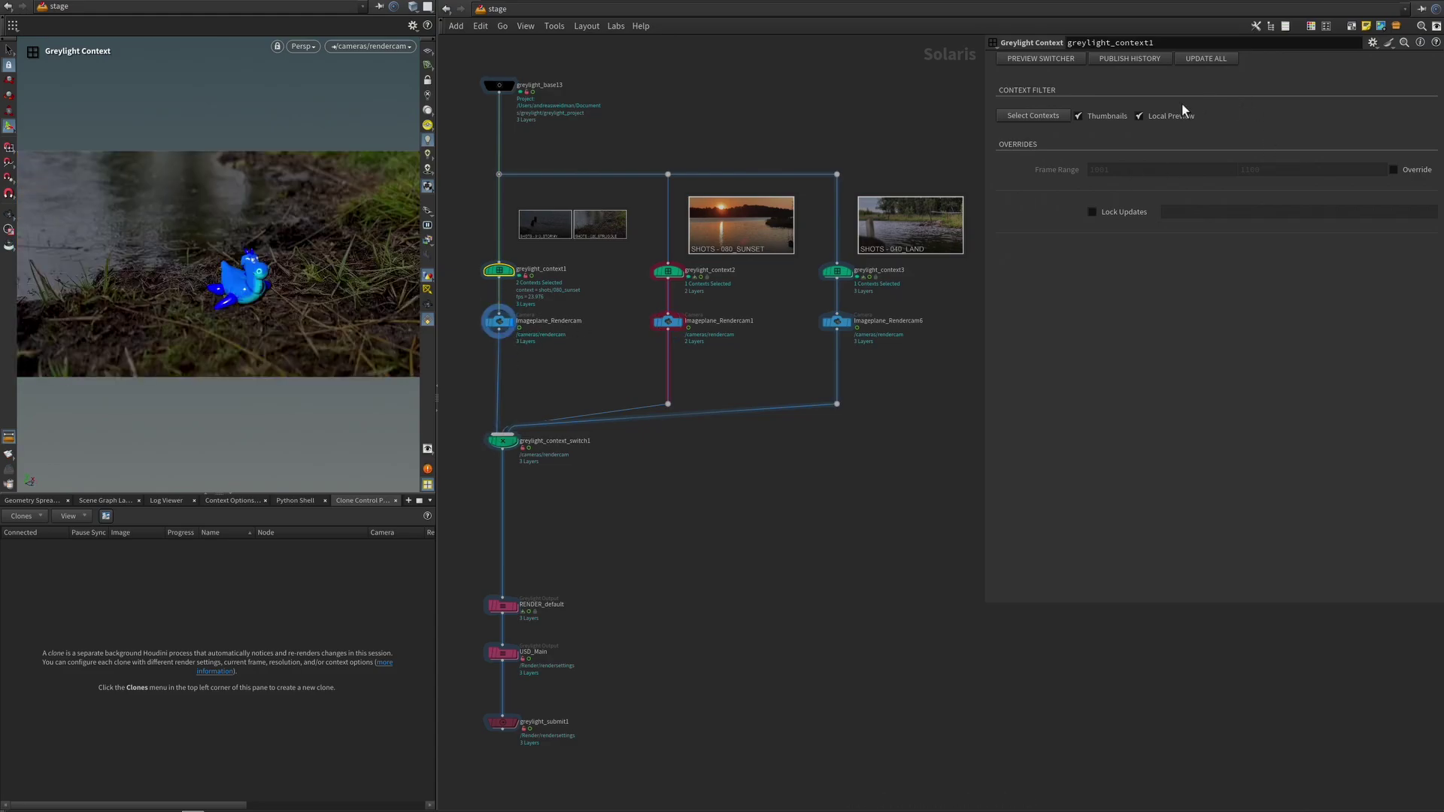
pyautogui.click(666, 323)
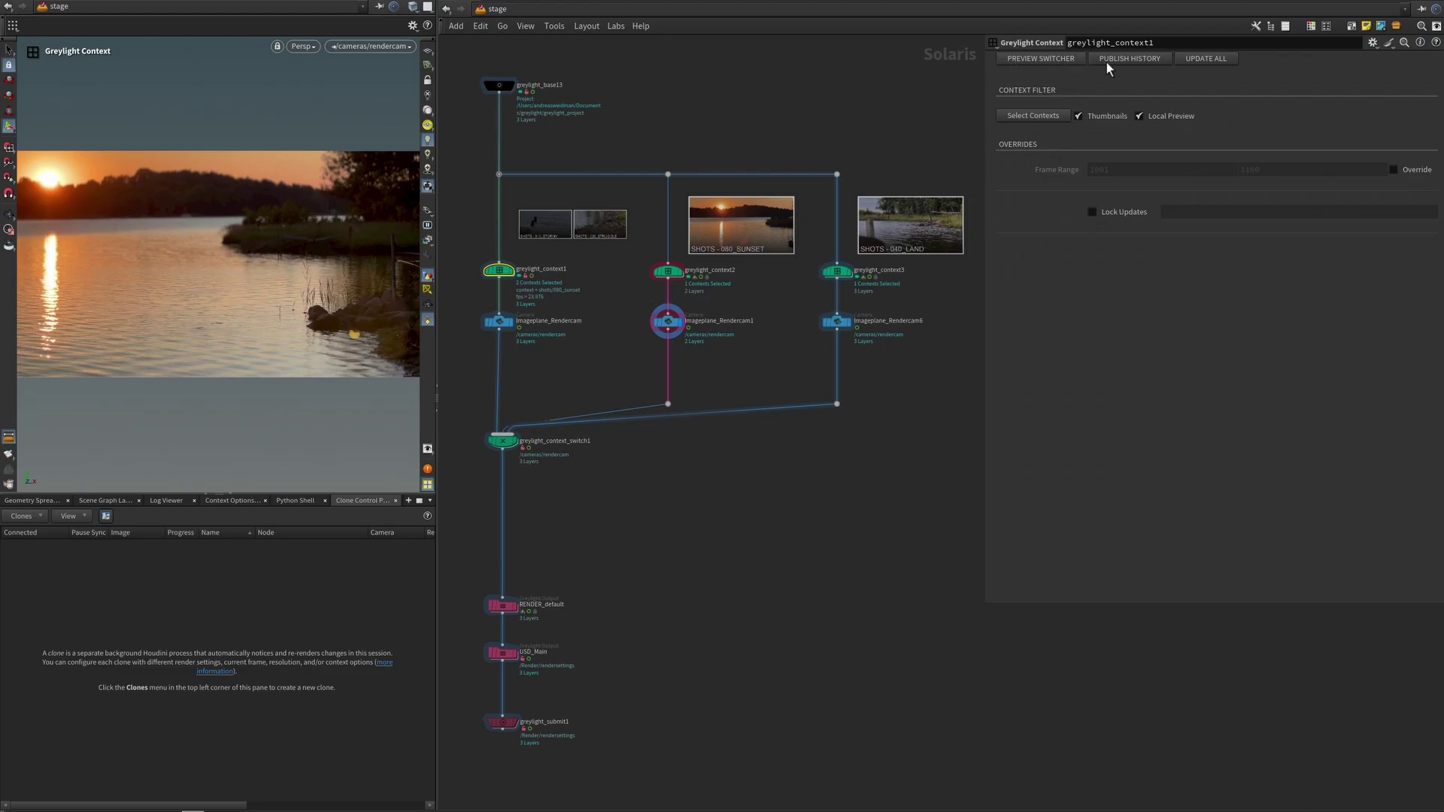
# - Display Imageplane_Rendercam and switch its preview between 010_stormy and 020_struggle, ending on 010_stormy
pyautogui.click(1040, 59)
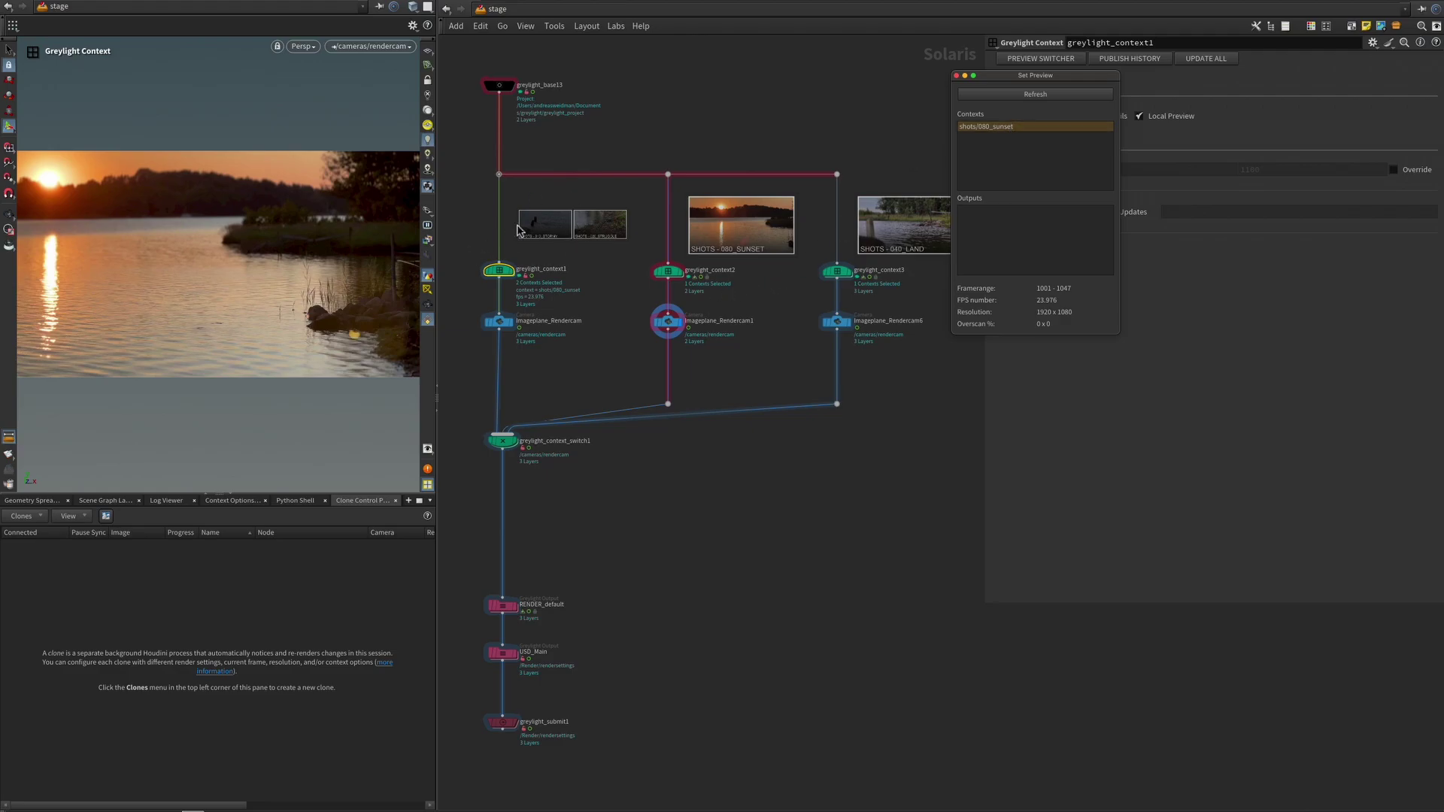
pyautogui.click(512, 323)
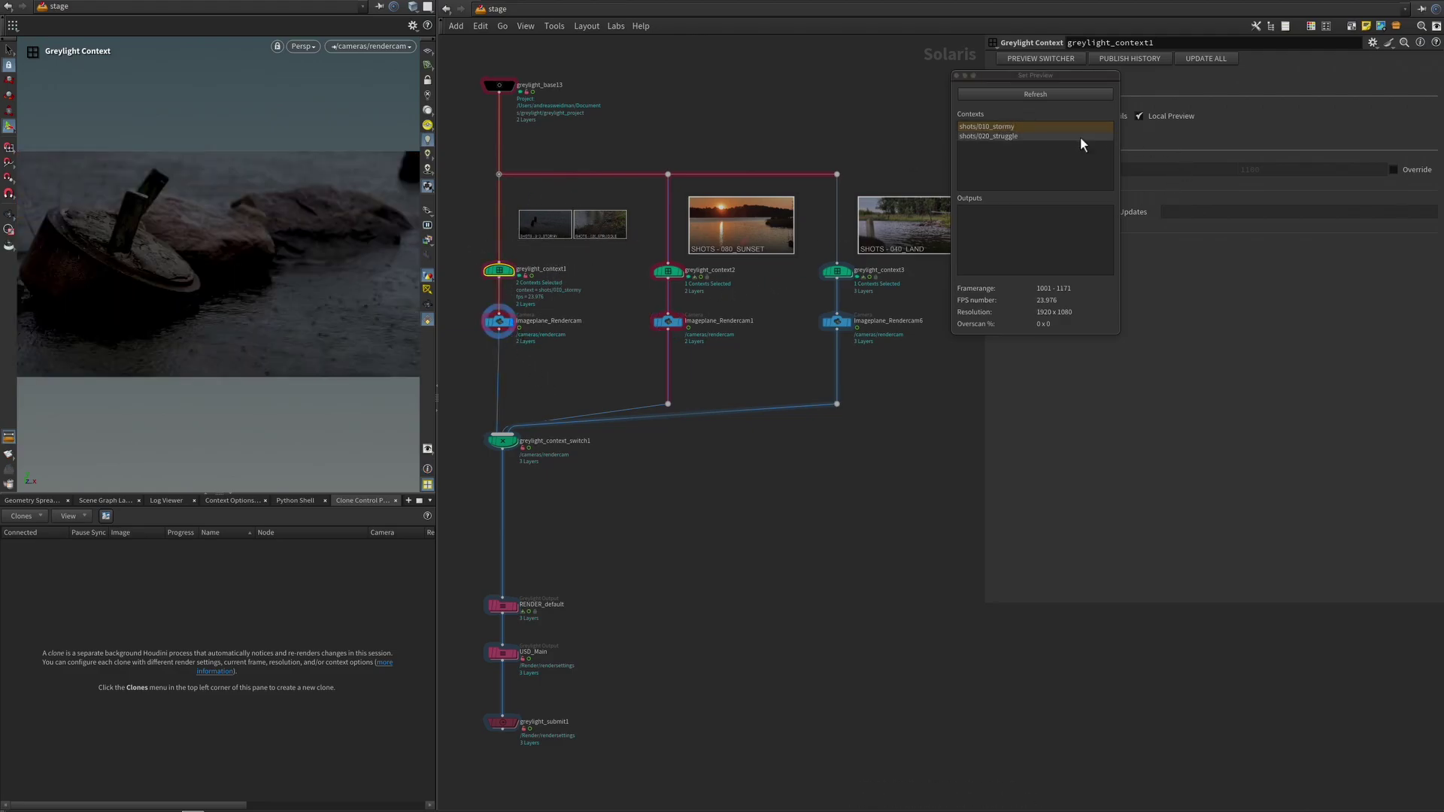
pyautogui.click(1052, 136)
pyautogui.click(1054, 127)
pyautogui.click(1054, 136)
pyautogui.click(1053, 127)
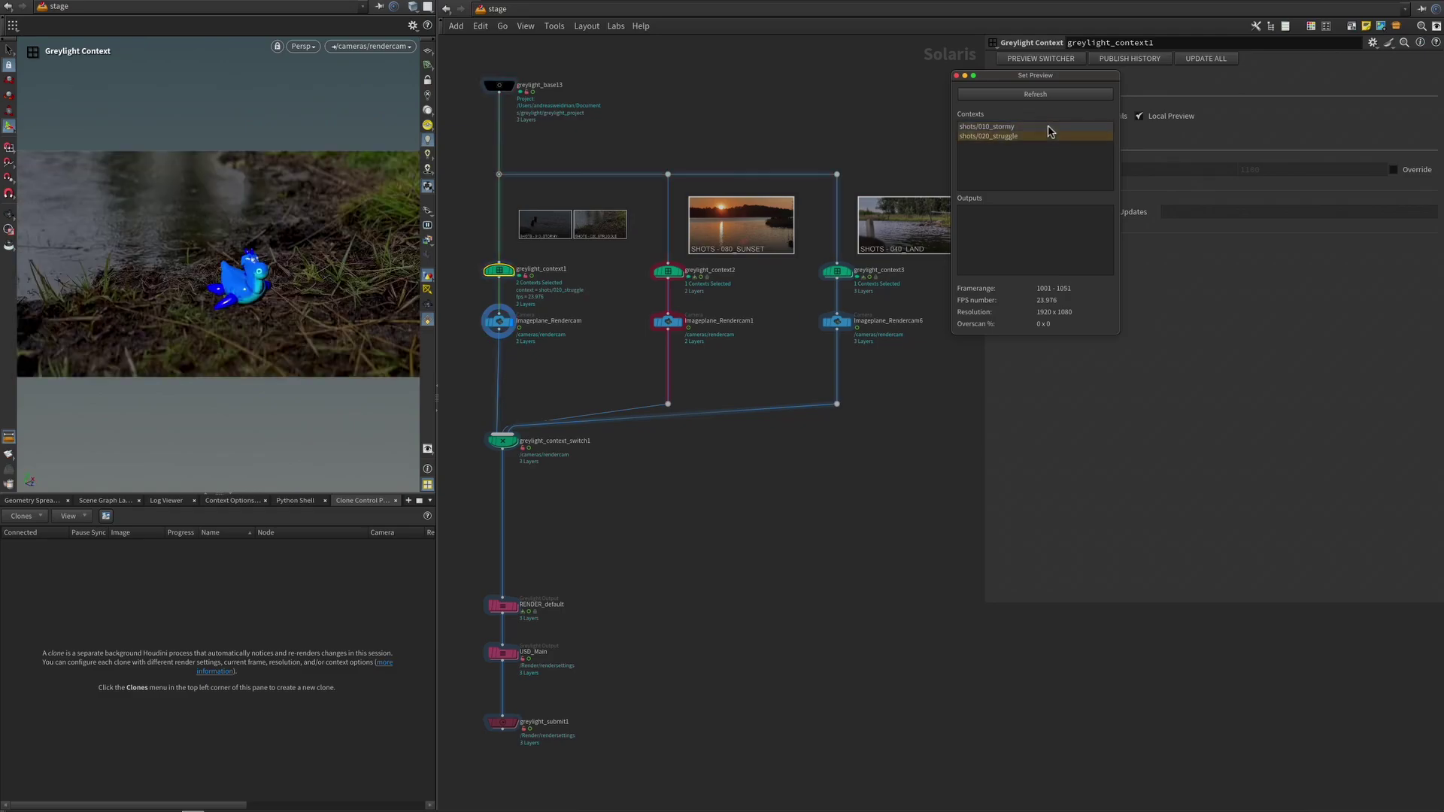
# - Display the USD_Main output and set the preview context to shots/020_struggle
pyautogui.click(519, 656)
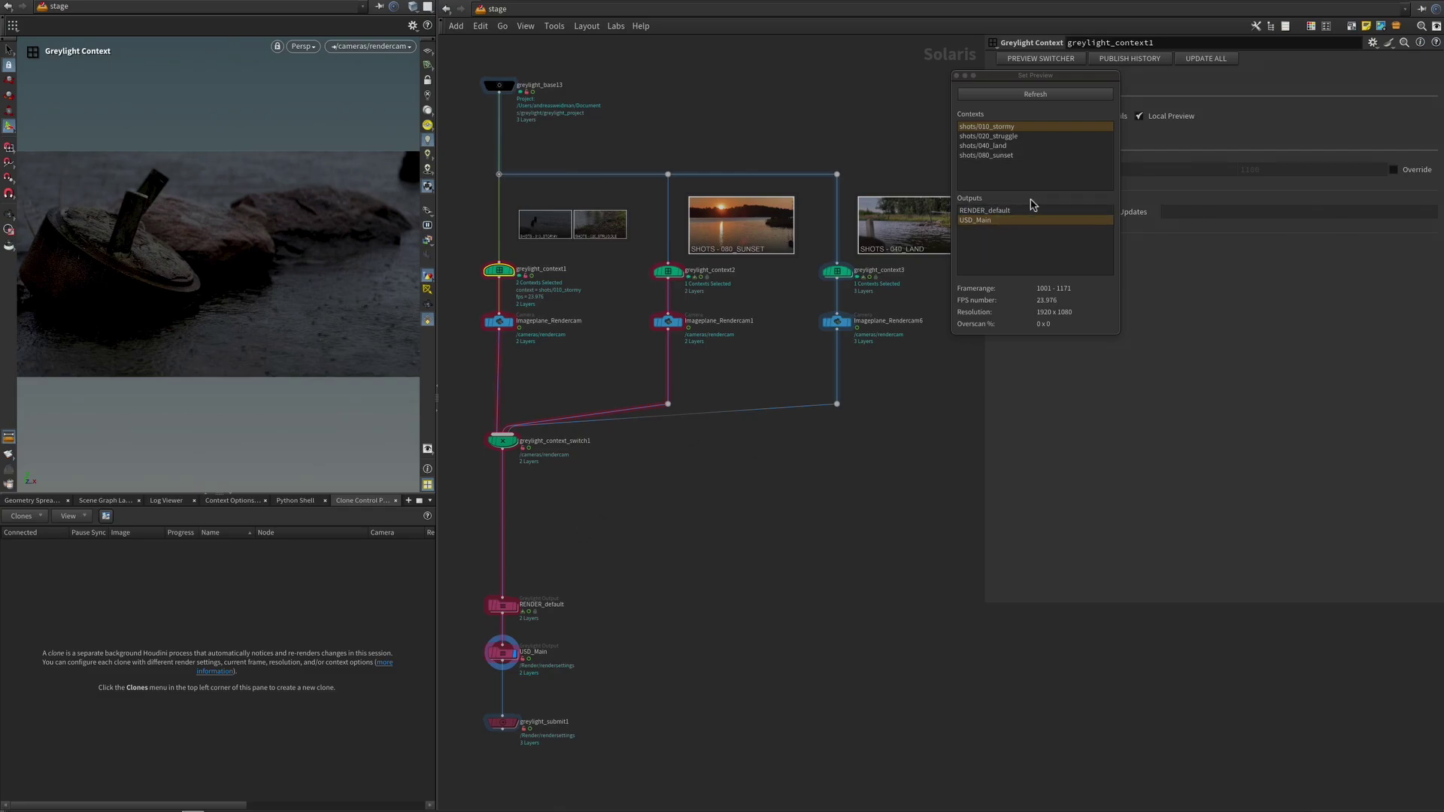
pyautogui.click(1015, 136)
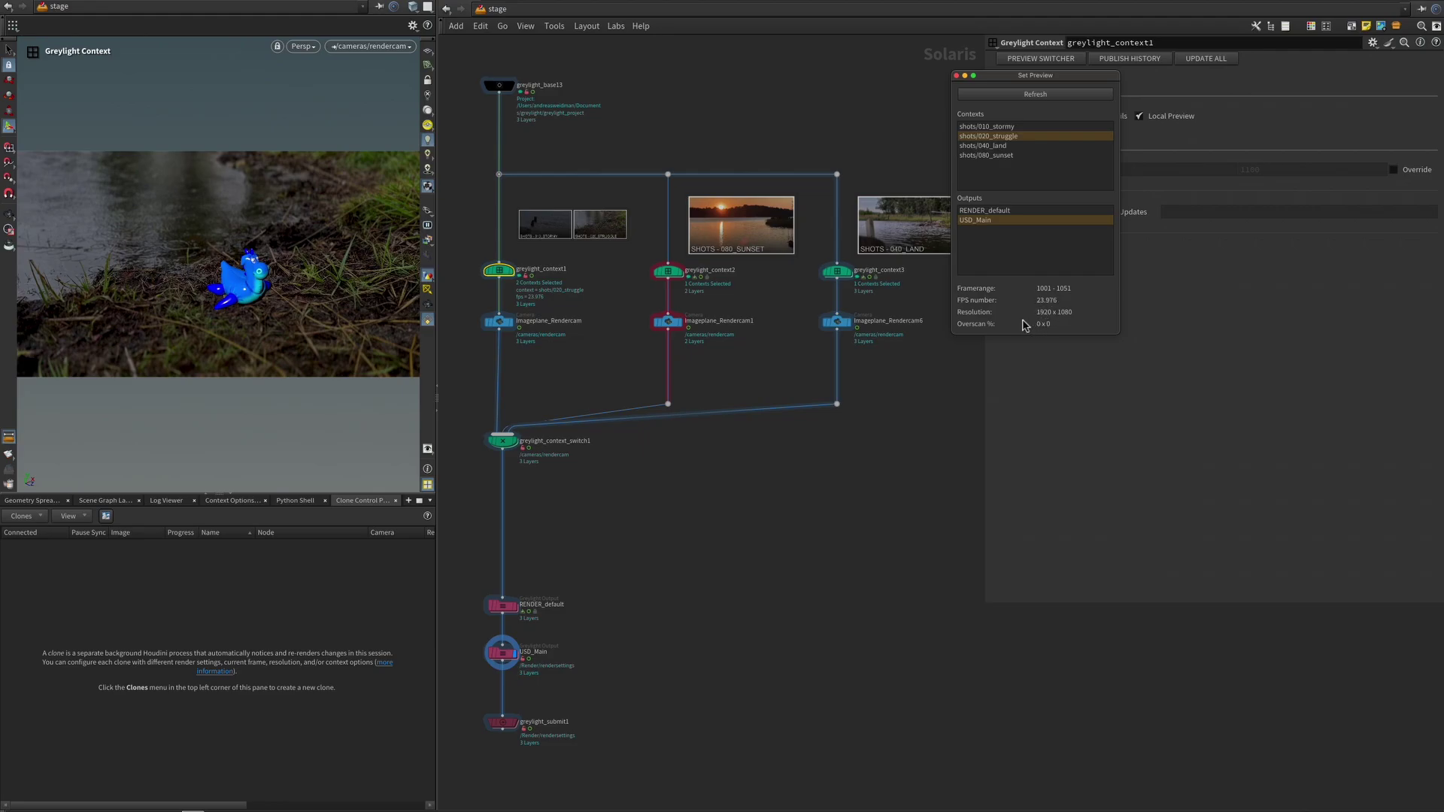
pyautogui.click(955, 76)
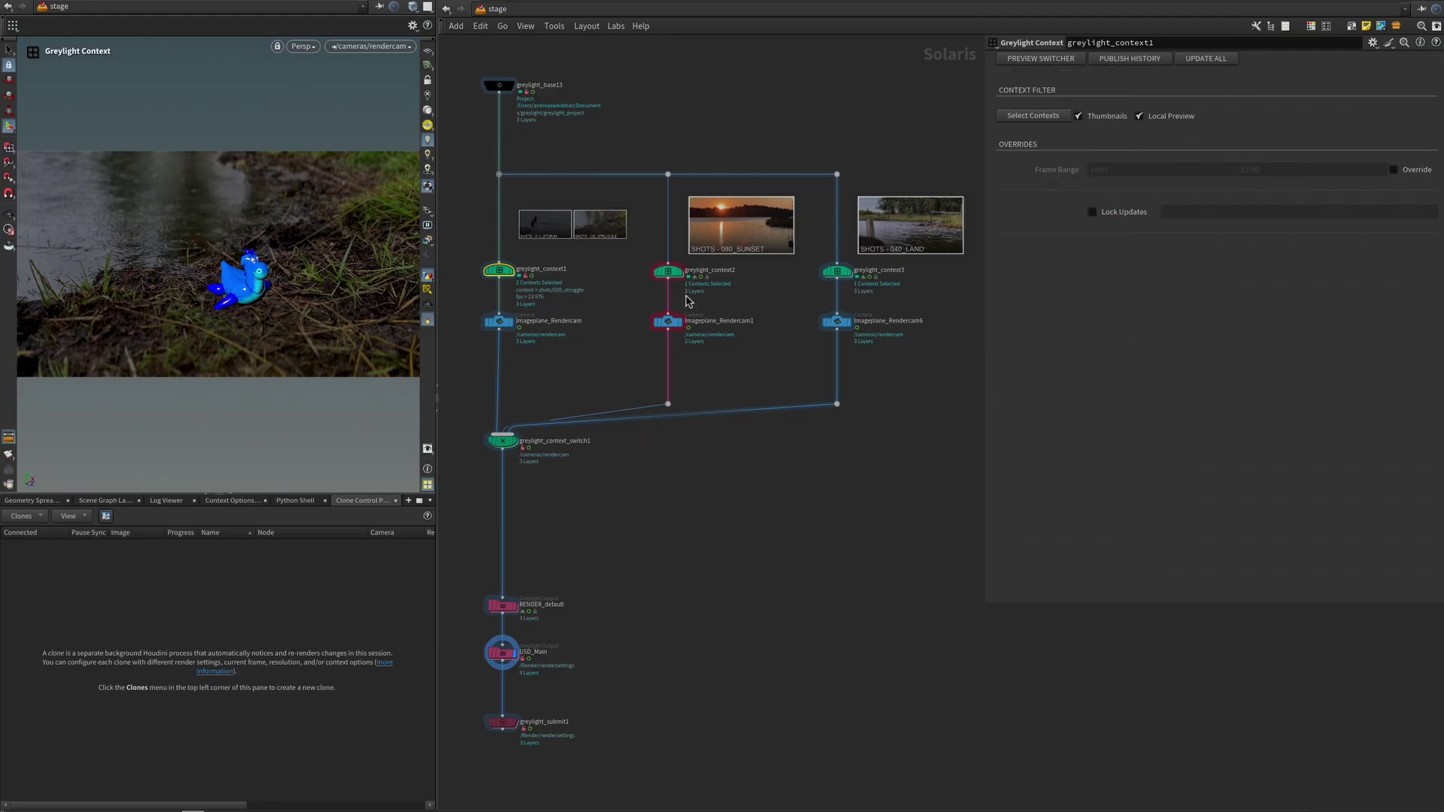
# - In USD Publish History, drag the Global Loading Cutoff back to late September and enable Use Current Preview
pyautogui.click(1128, 60)
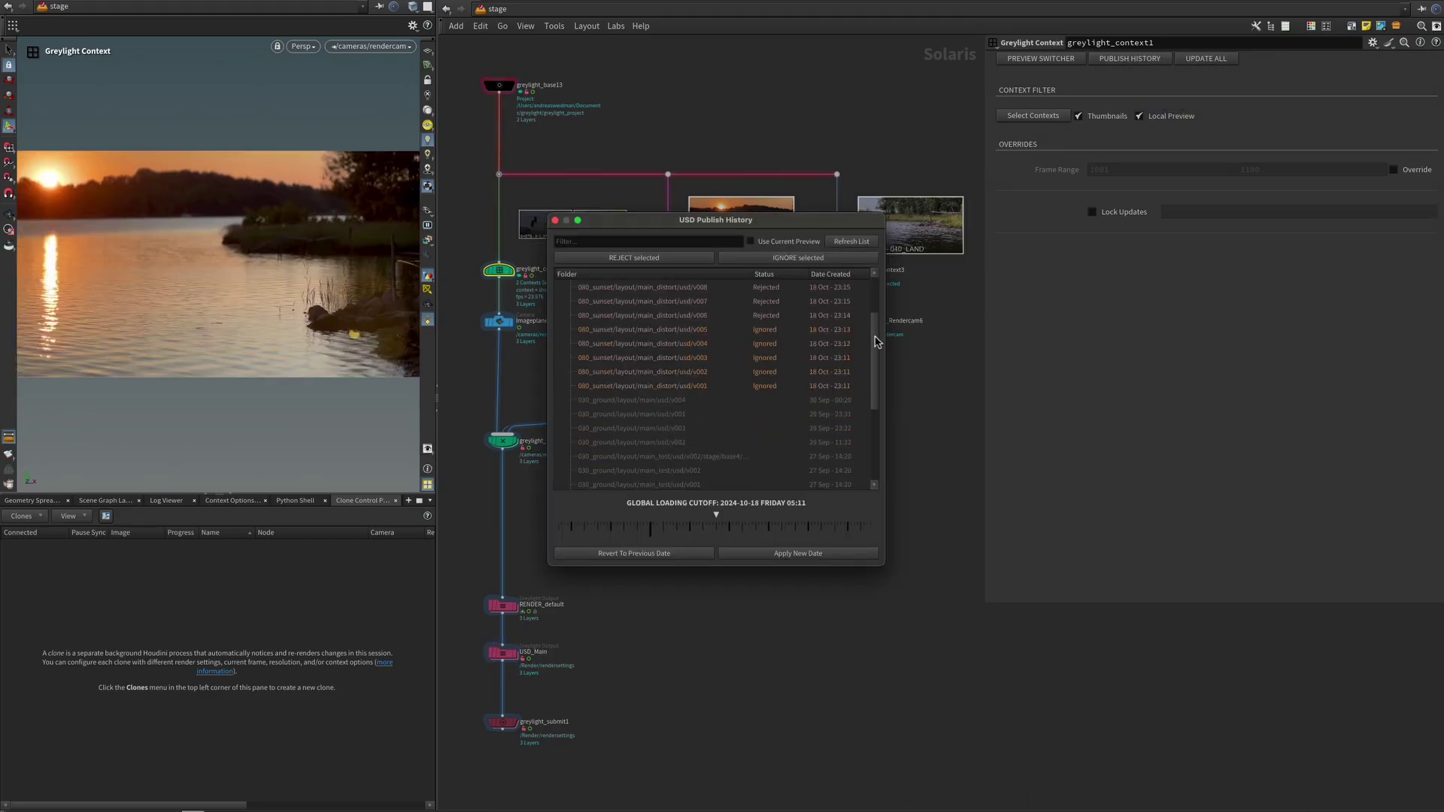
pyautogui.moveTo(874, 312); pyautogui.dragTo(870, 385)
pyautogui.scroll(4, 752, 387)
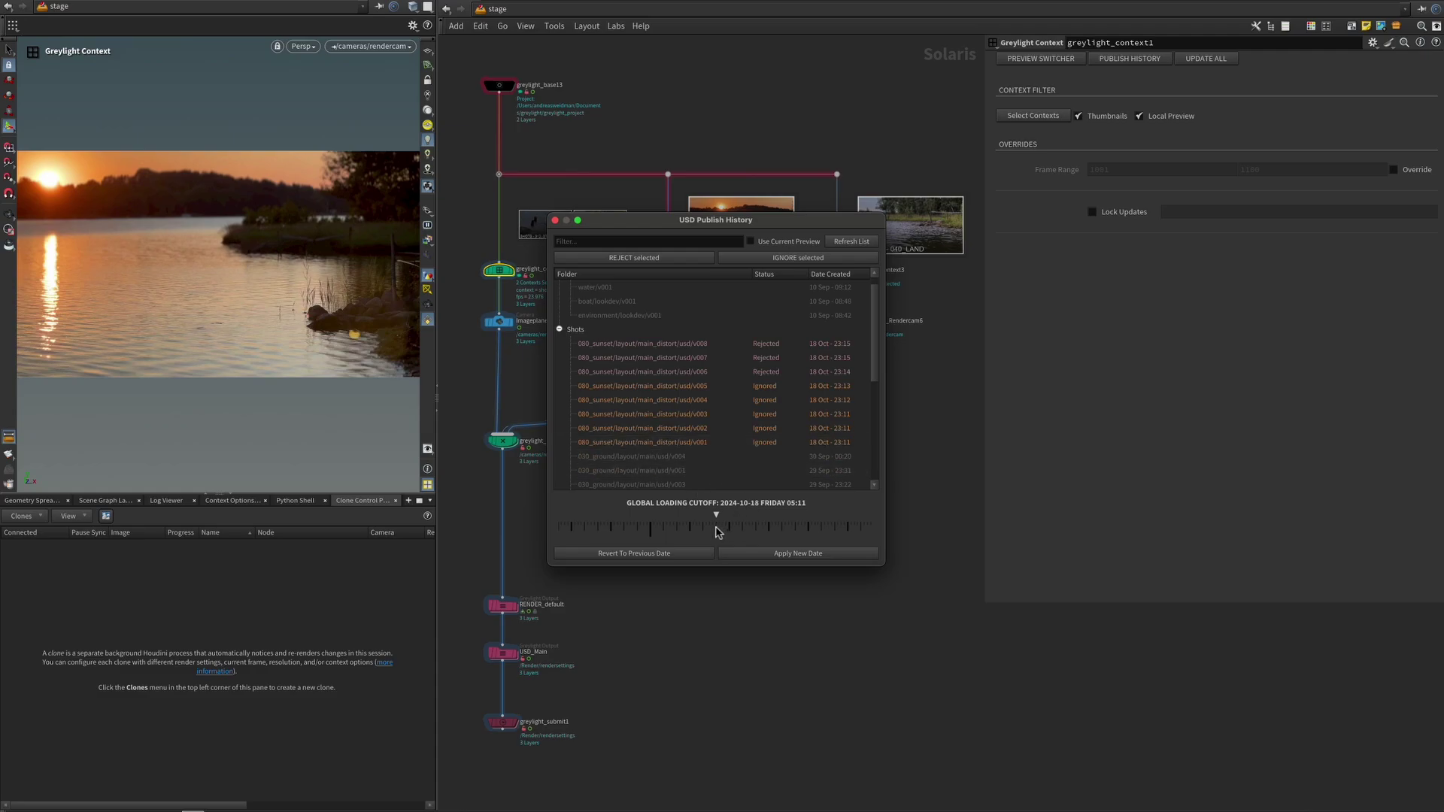
pyautogui.moveTo(716, 530); pyautogui.dragTo(691, 530)
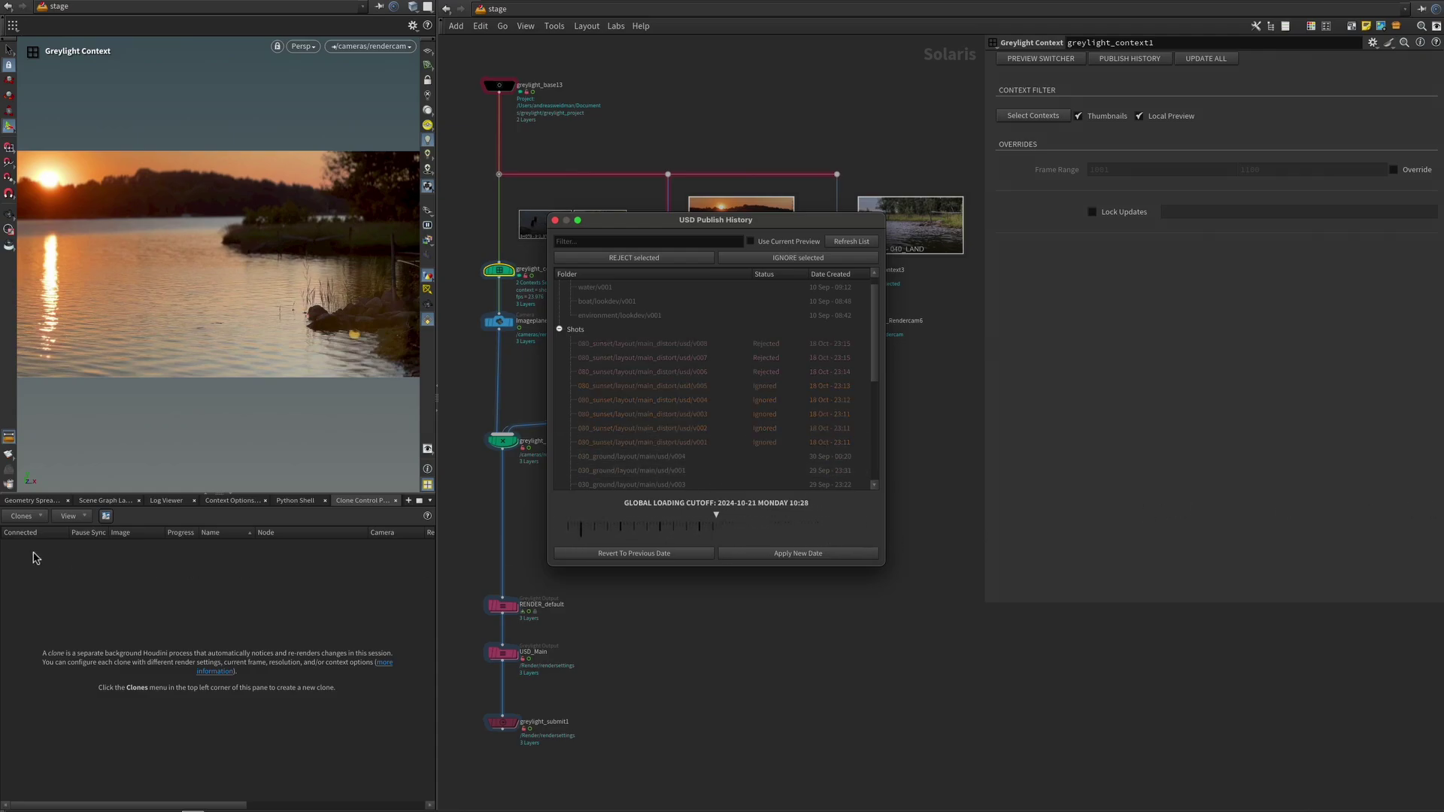
pyautogui.scroll(-5, 816, 544)
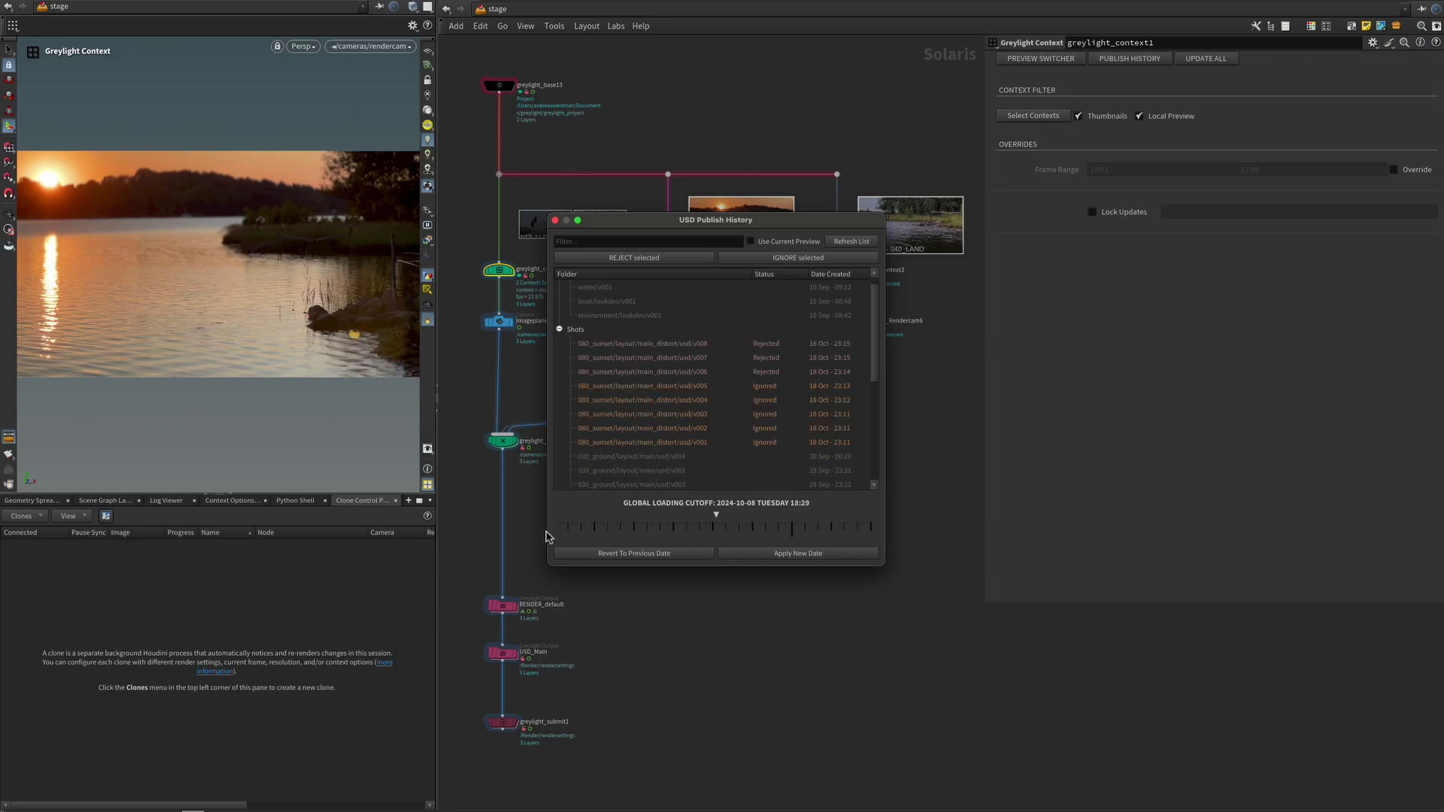
pyautogui.moveTo(556, 532); pyautogui.dragTo(831, 521)
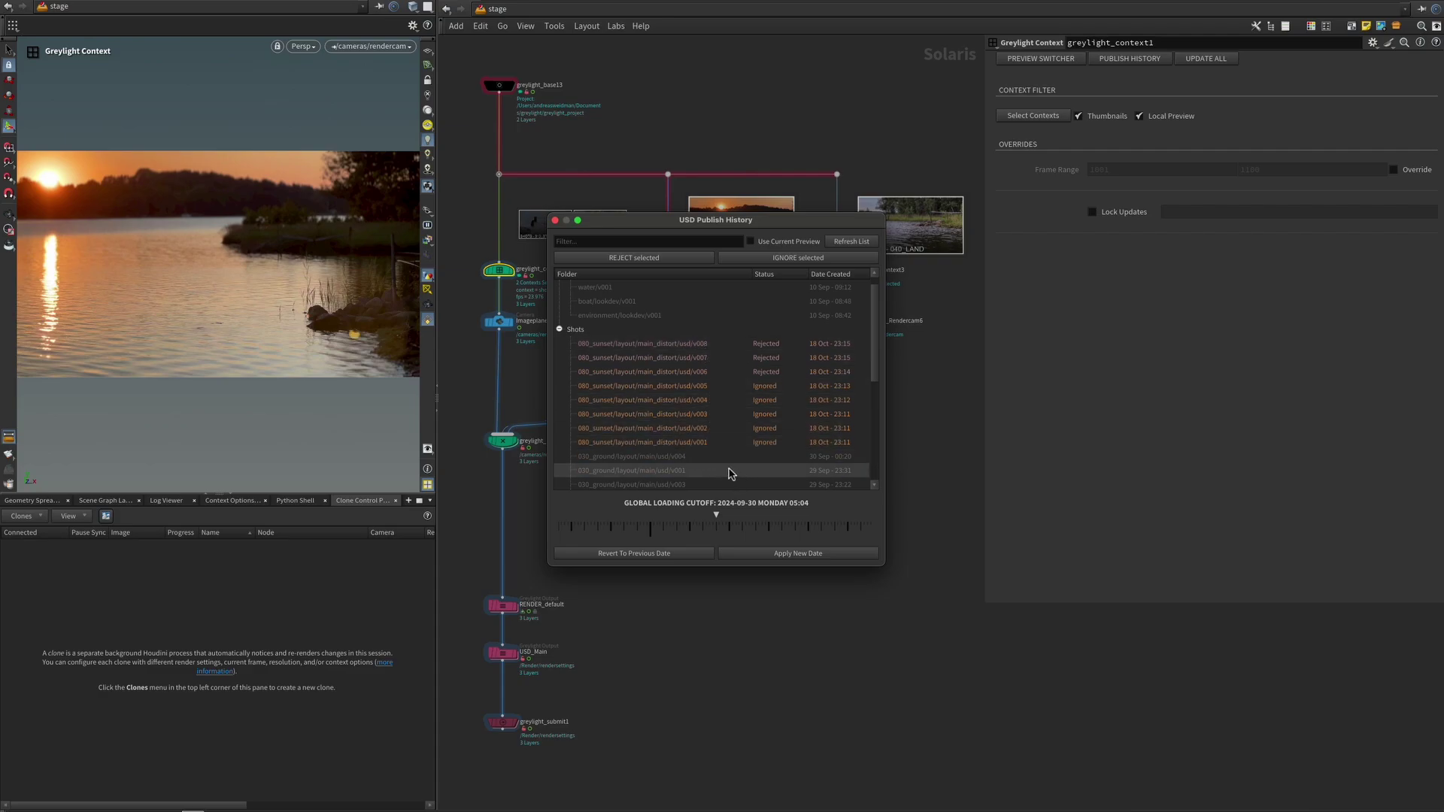
pyautogui.moveTo(716, 530); pyautogui.dragTo(766, 548)
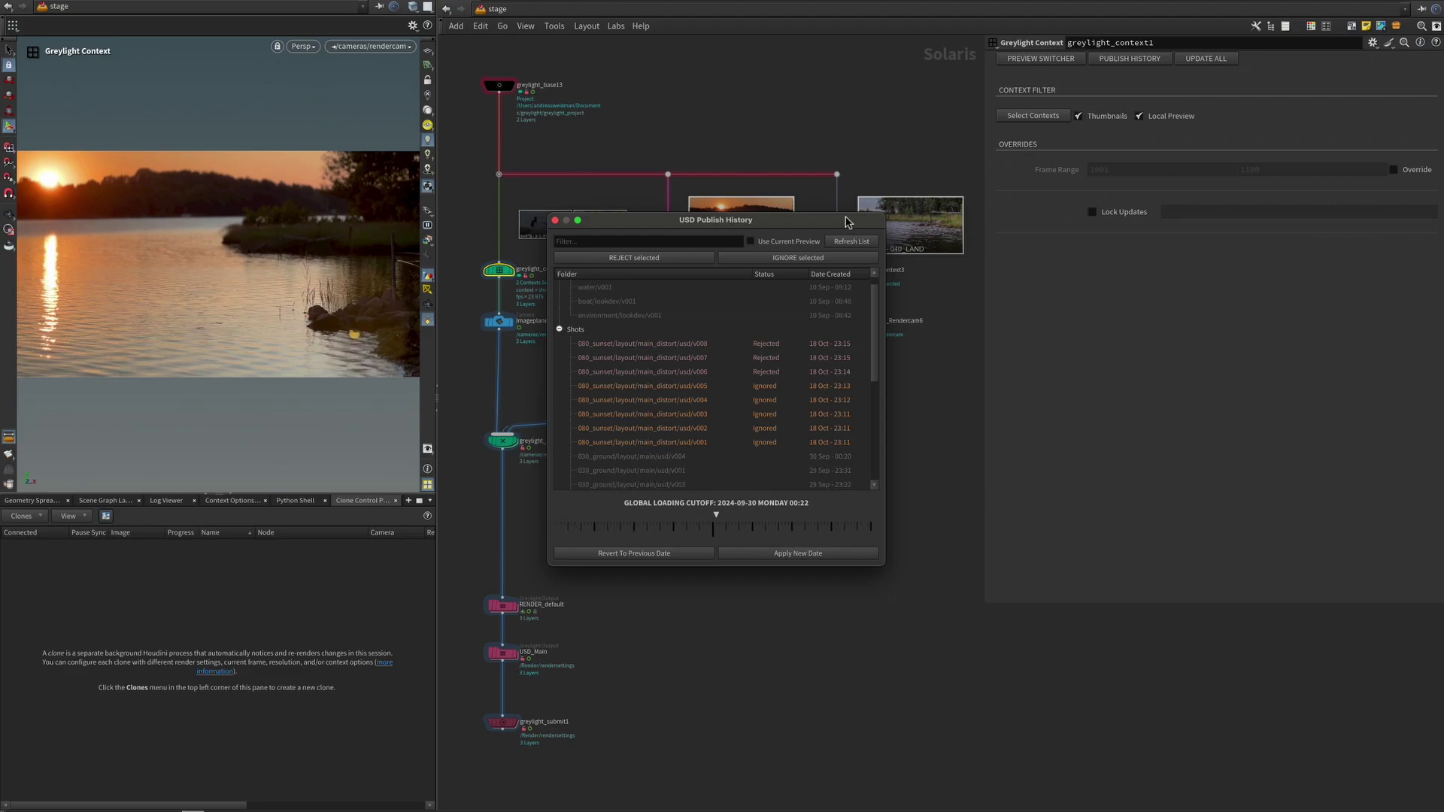
pyautogui.click(784, 240)
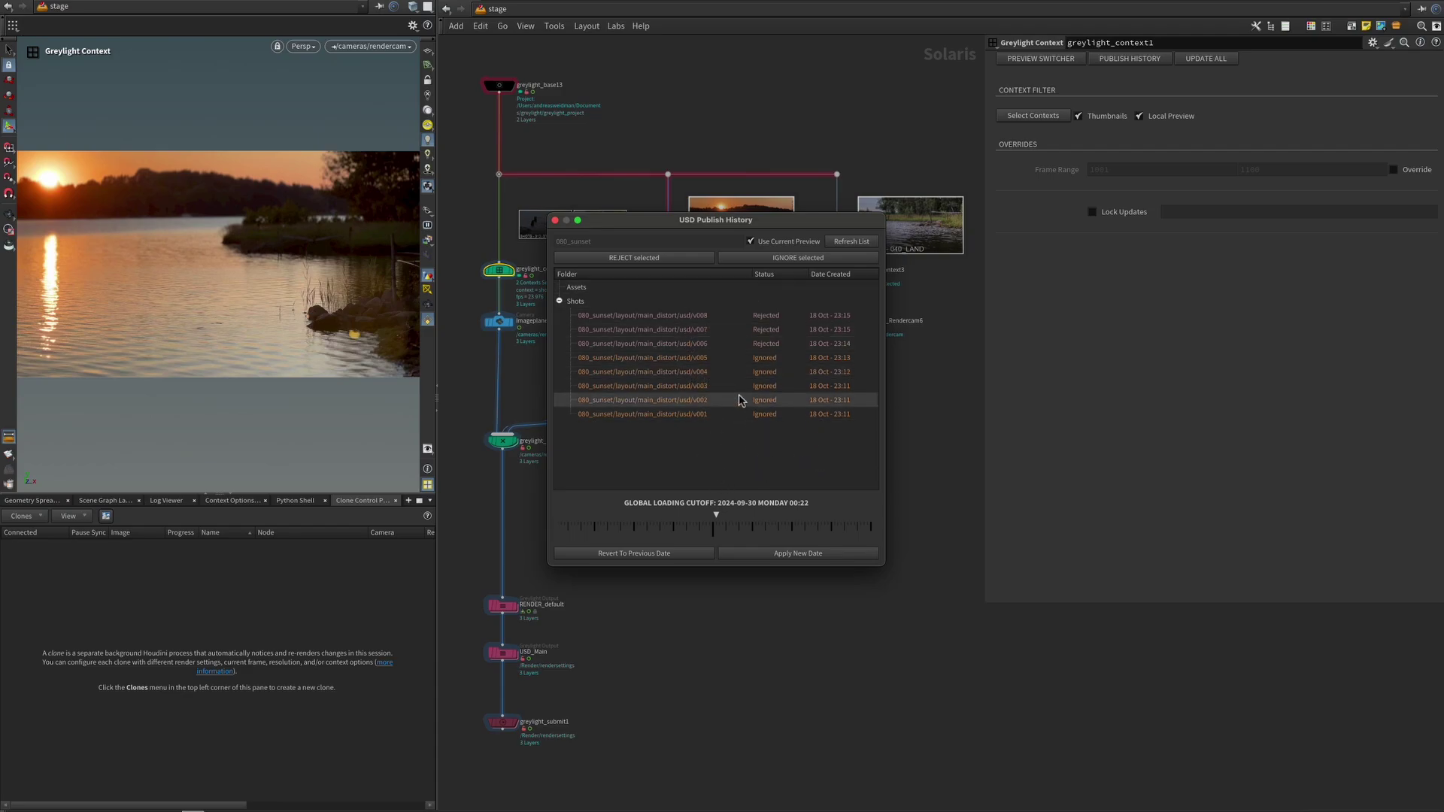
# - Un-reject versions v008 and v007, then reject them again
pyautogui.click(710, 317)
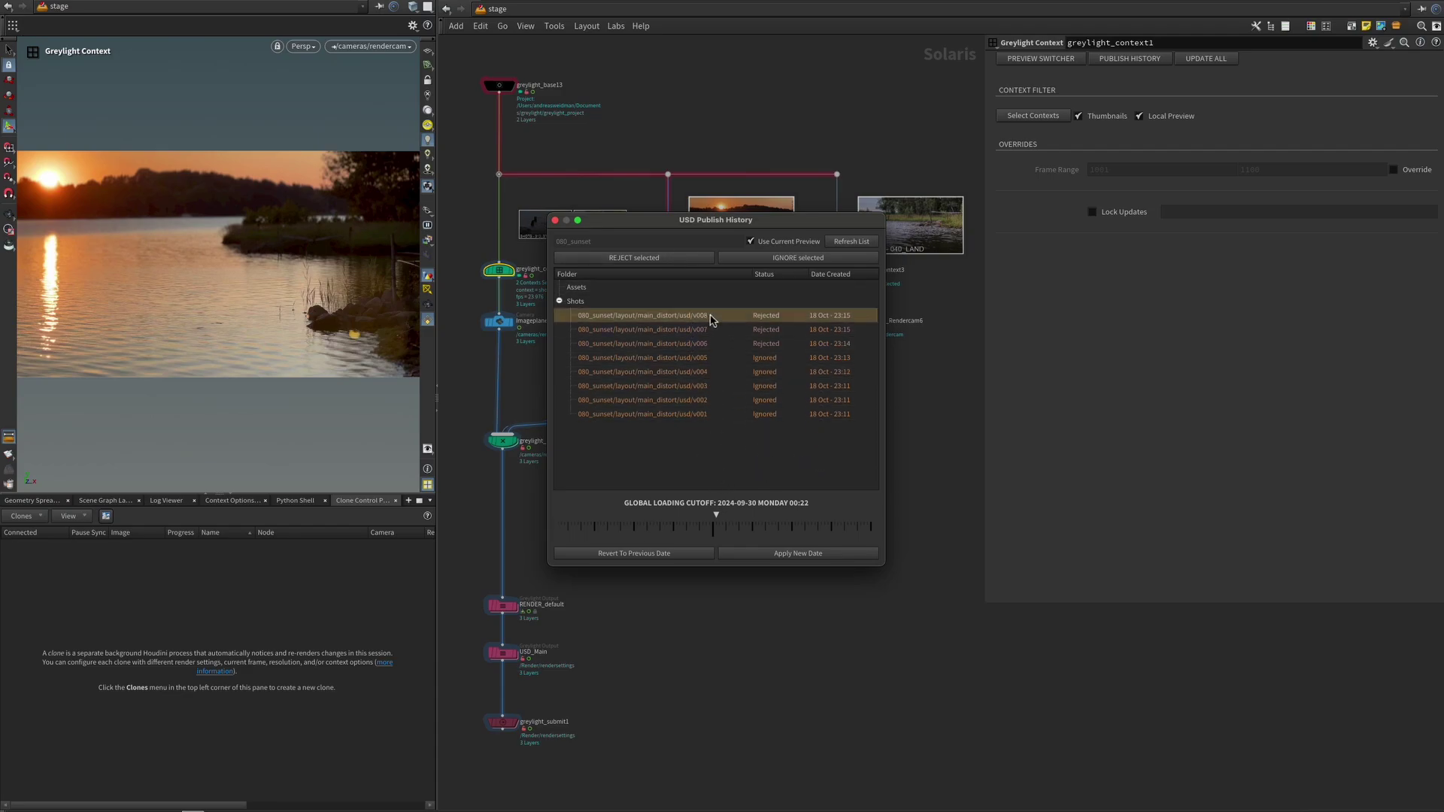
pyautogui.keyDown('shift'); pyautogui.click(710, 329); pyautogui.keyUp('shift')
pyautogui.click(687, 259)
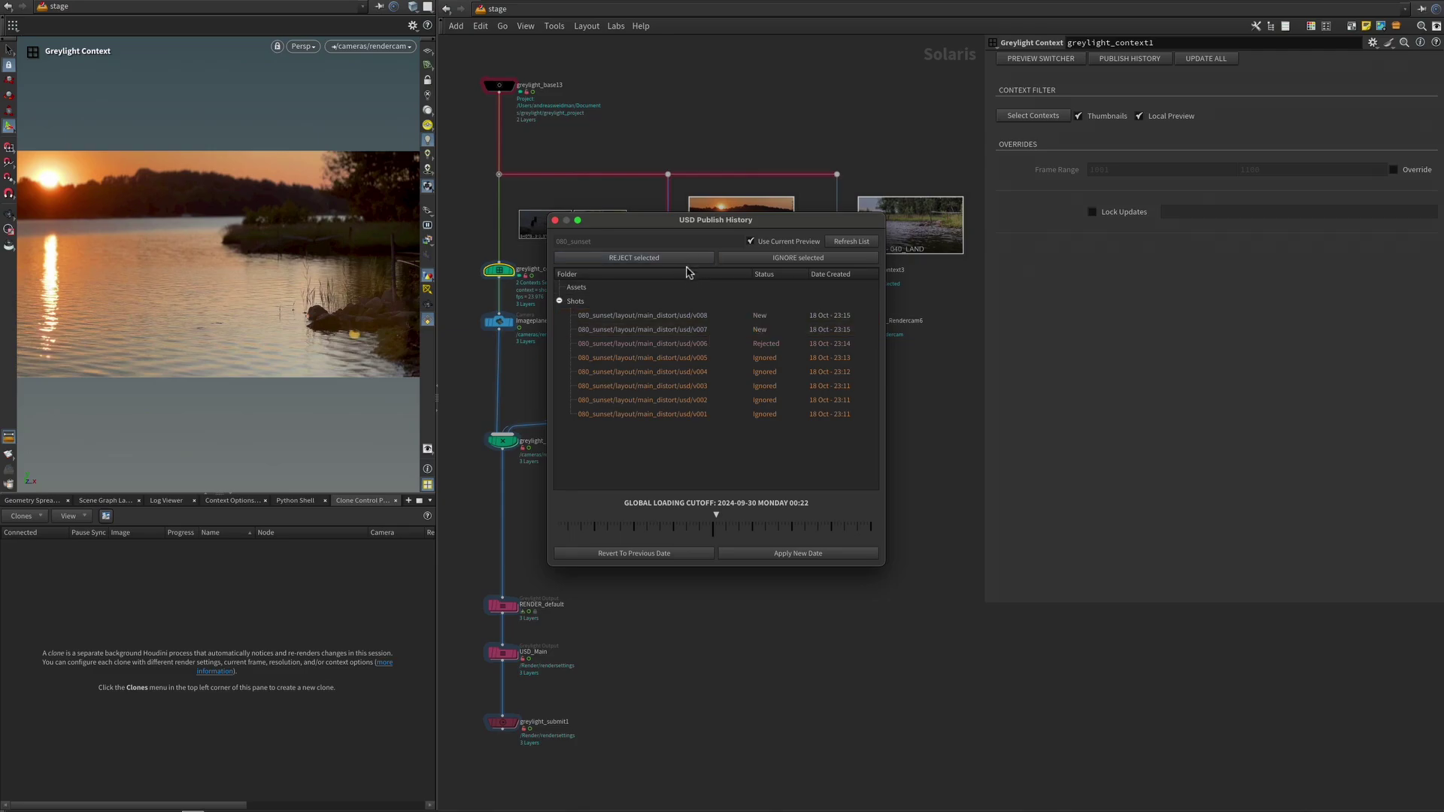
pyautogui.click(710, 316)
pyautogui.keyDown('shift'); pyautogui.click(720, 330); pyautogui.keyUp('shift')
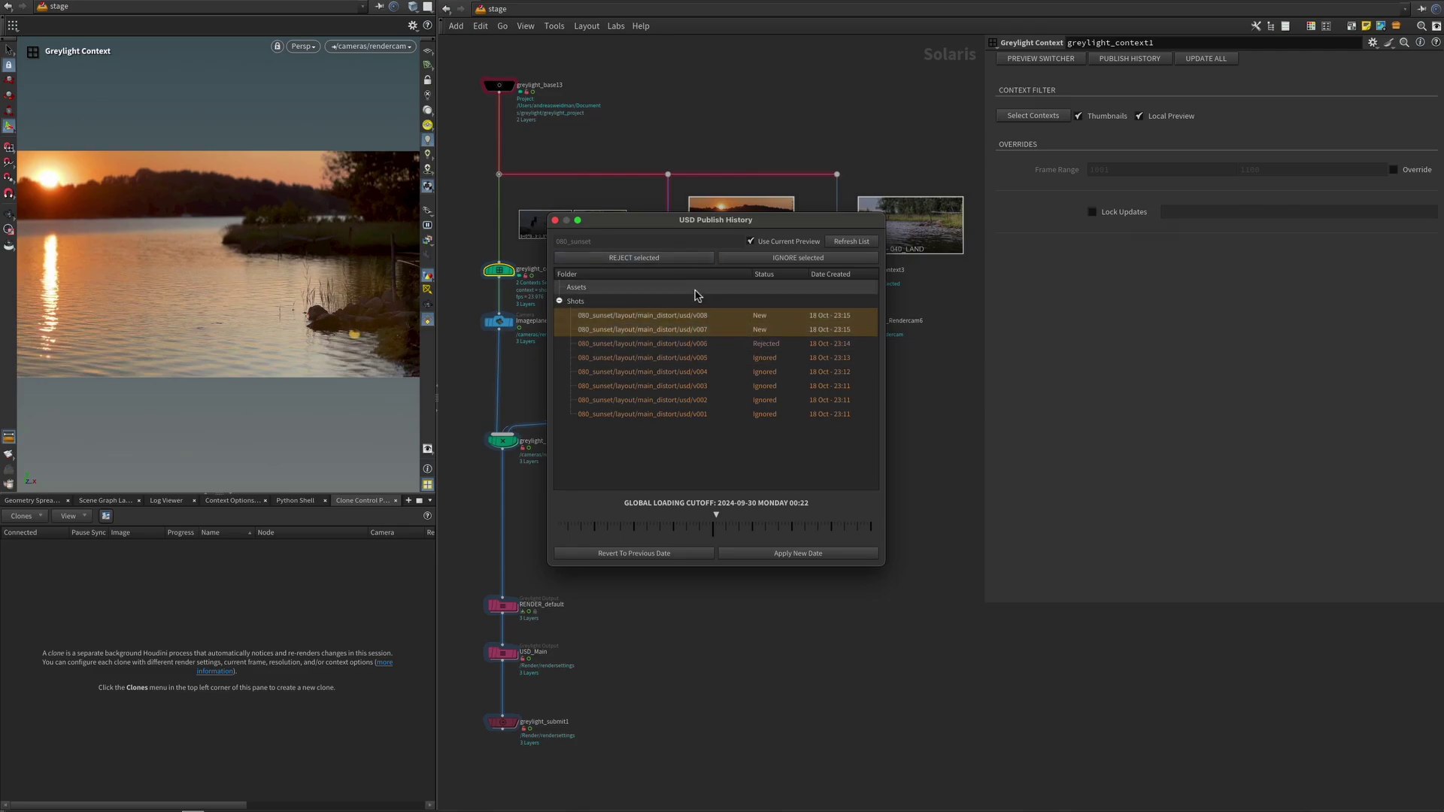
pyautogui.click(673, 259)
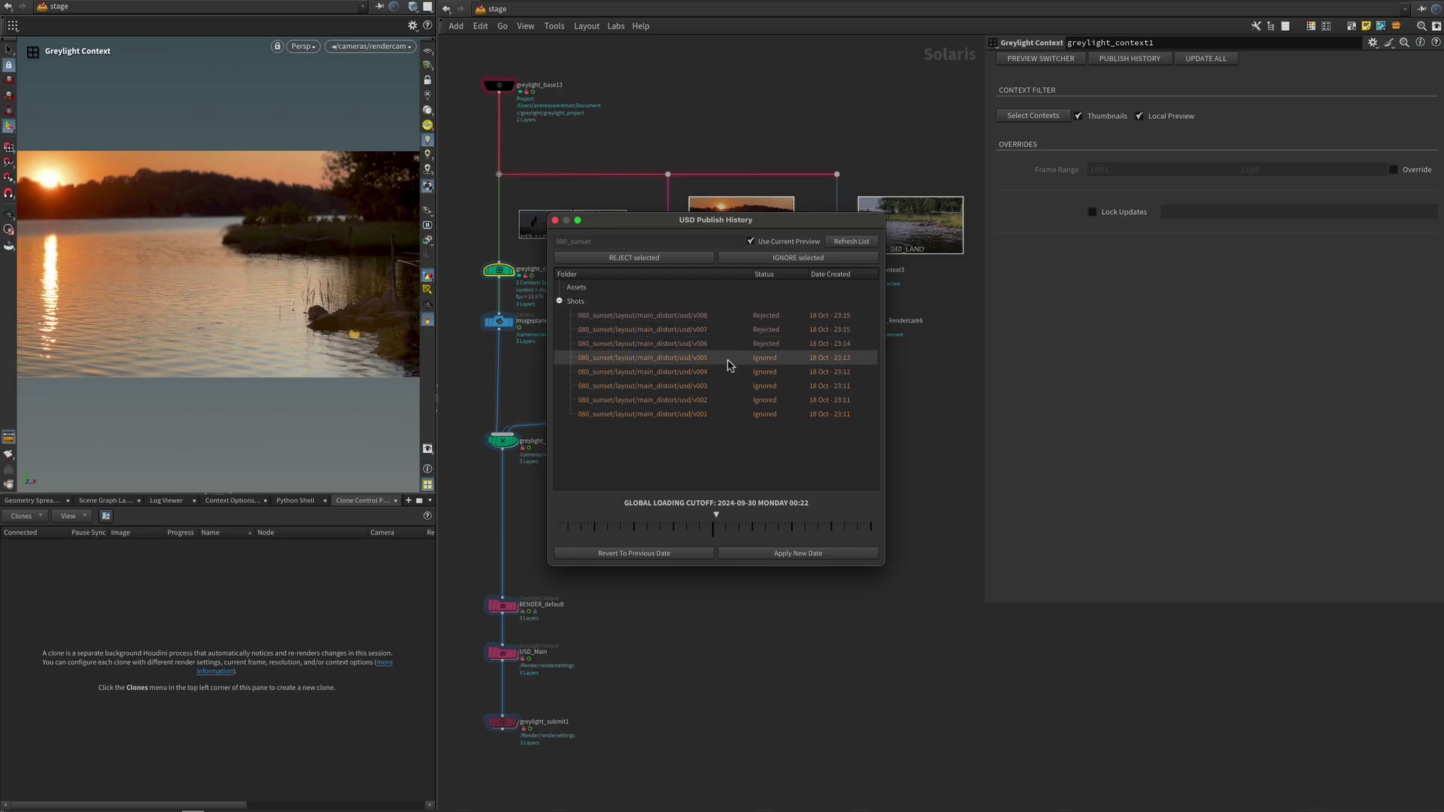
# - Clear the ignore status on versions v005–v003, then mark them ignored again
pyautogui.moveTo(728, 360); pyautogui.dragTo(718, 386)
pyautogui.click(795, 259)
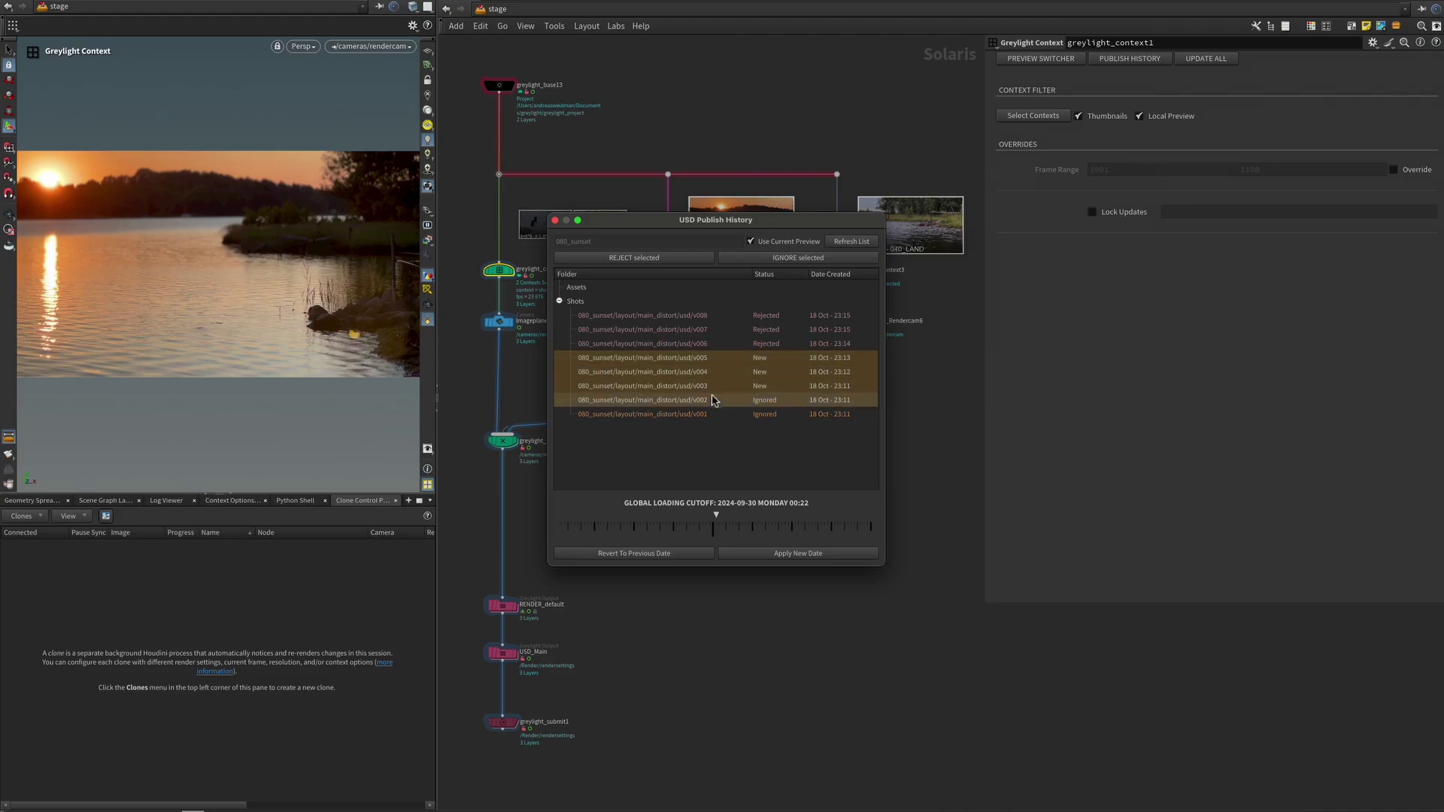
pyautogui.click(783, 259)
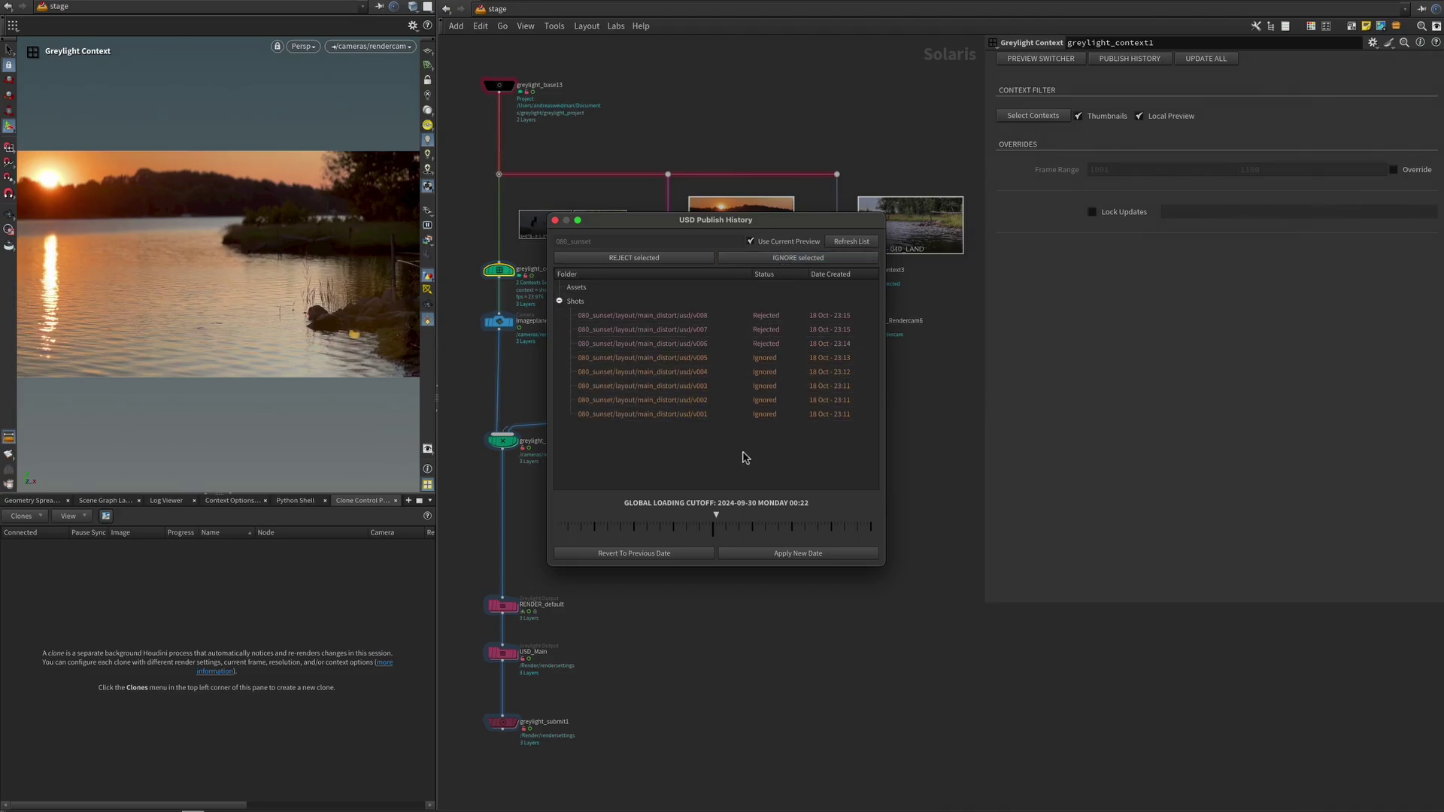
# - Apply a 19 October cutoff, revert to the previous date, and enable Lock Updates on greylight_context1
pyautogui.moveTo(778, 524); pyautogui.dragTo(872, 541)
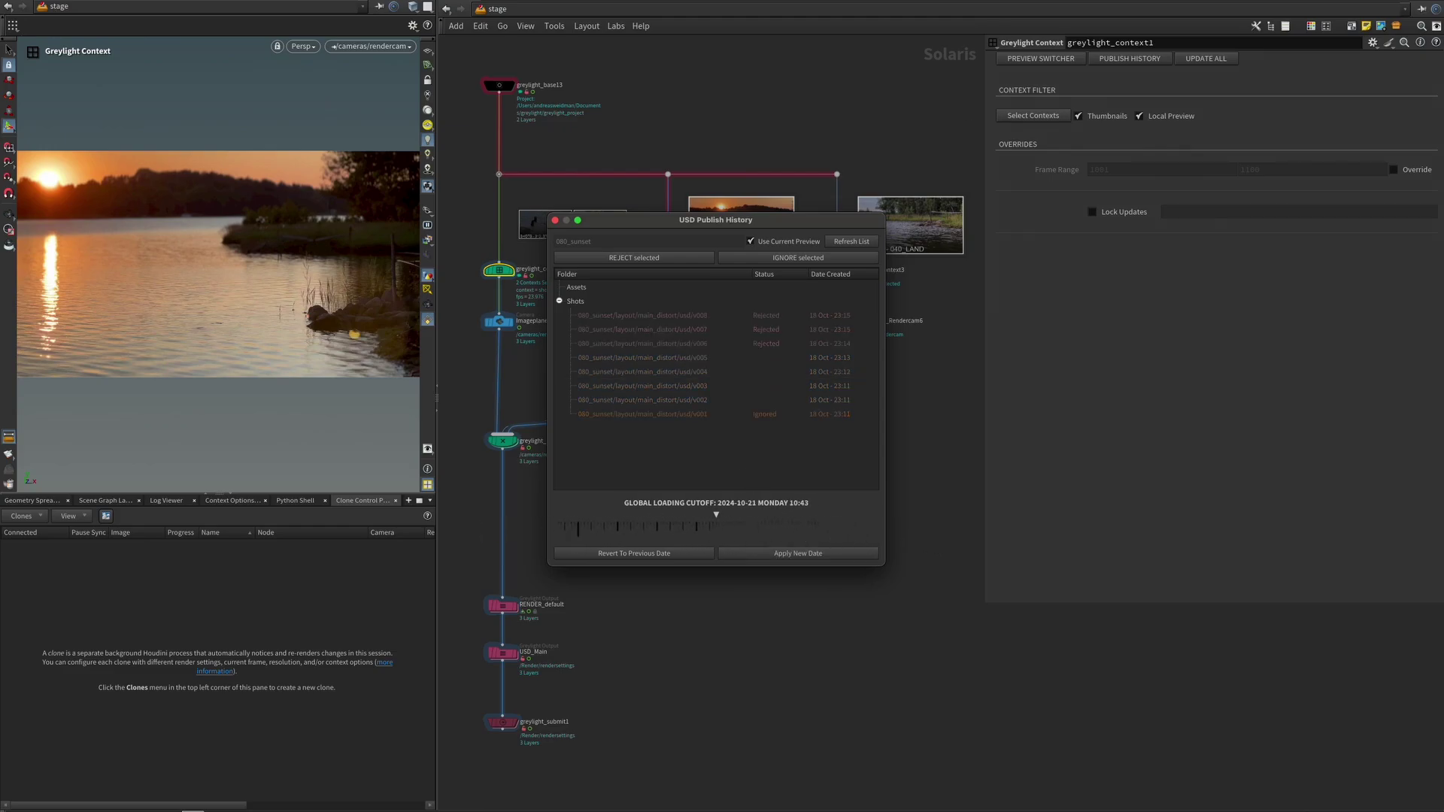
pyautogui.click(796, 555)
pyautogui.click(644, 555)
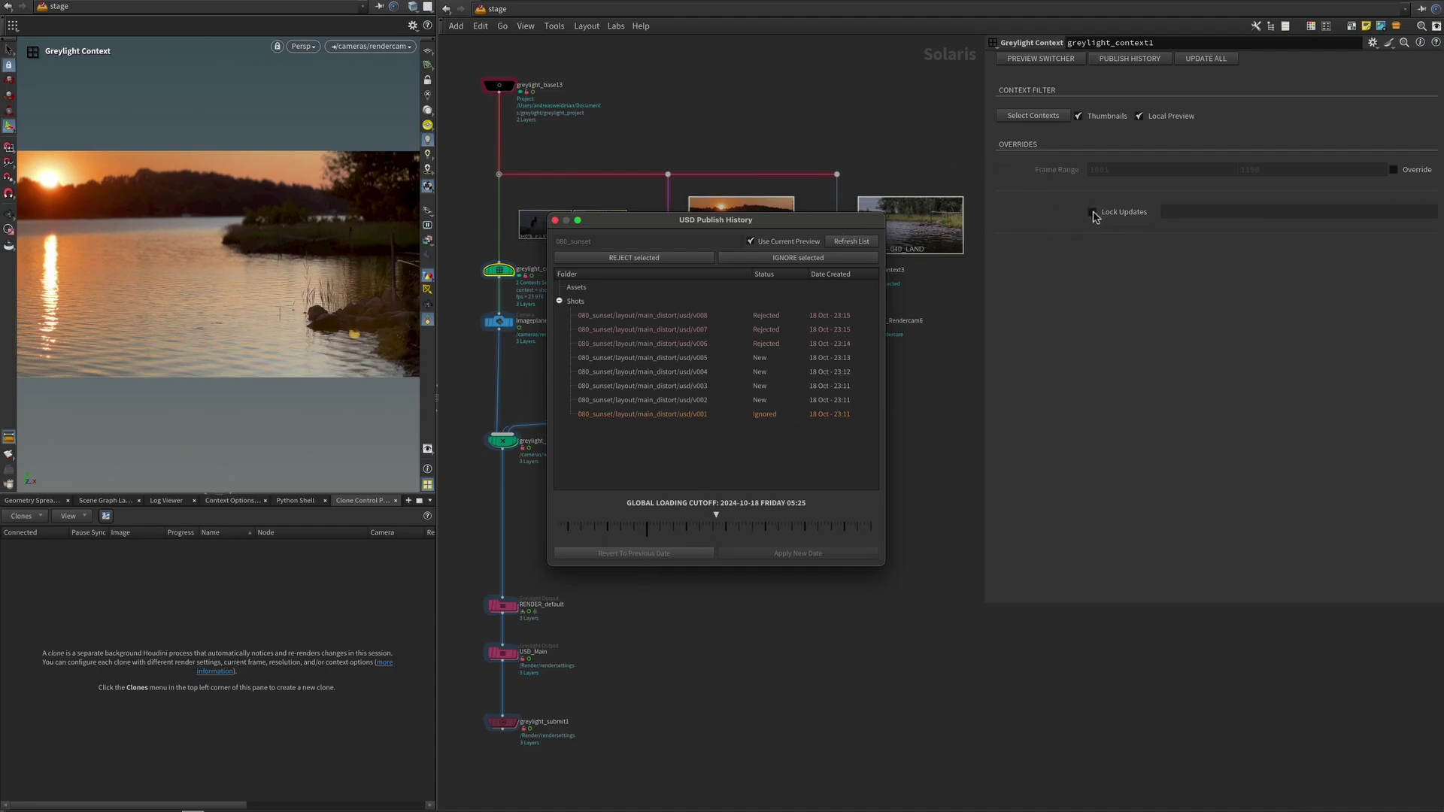
pyautogui.click(1092, 213)
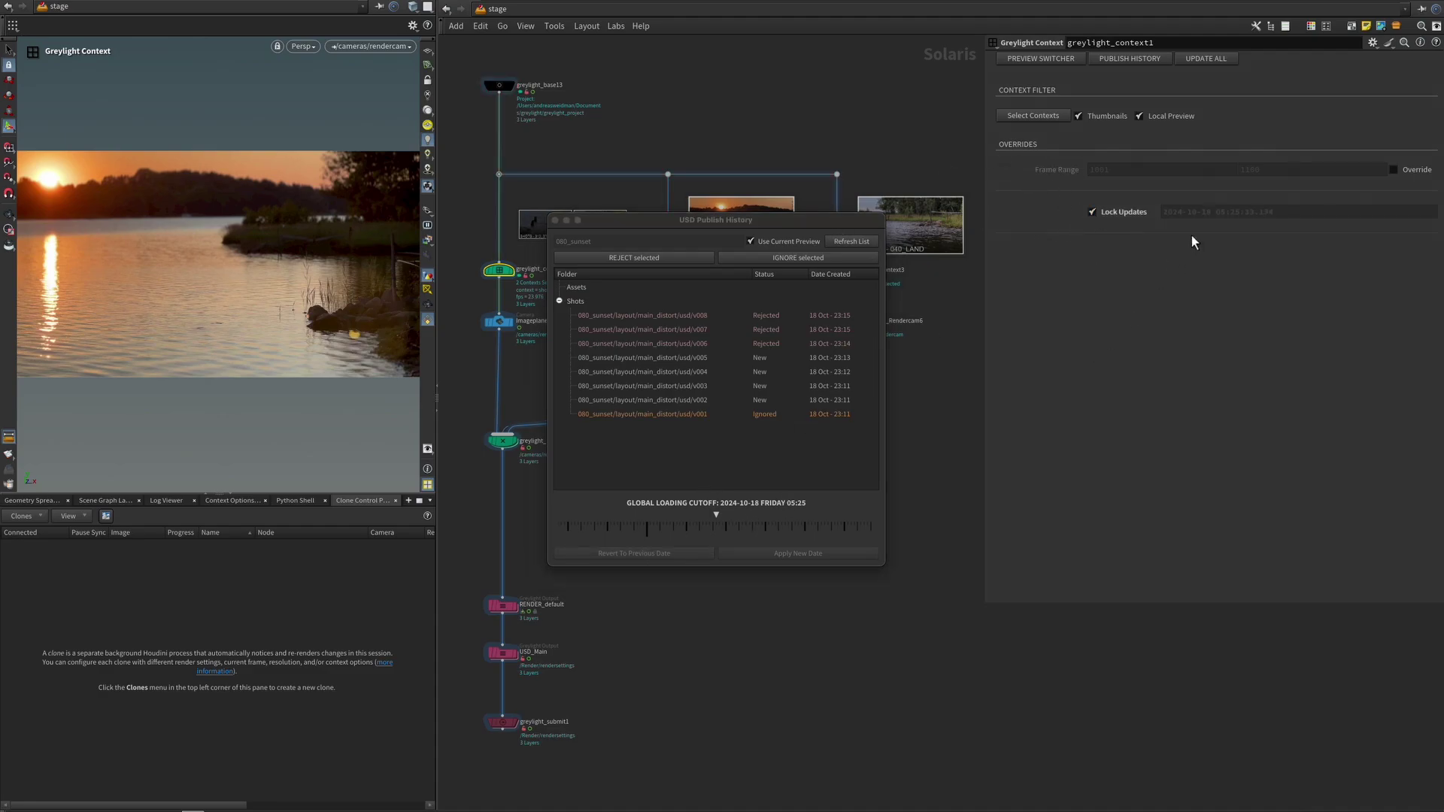
pyautogui.click(837, 528)
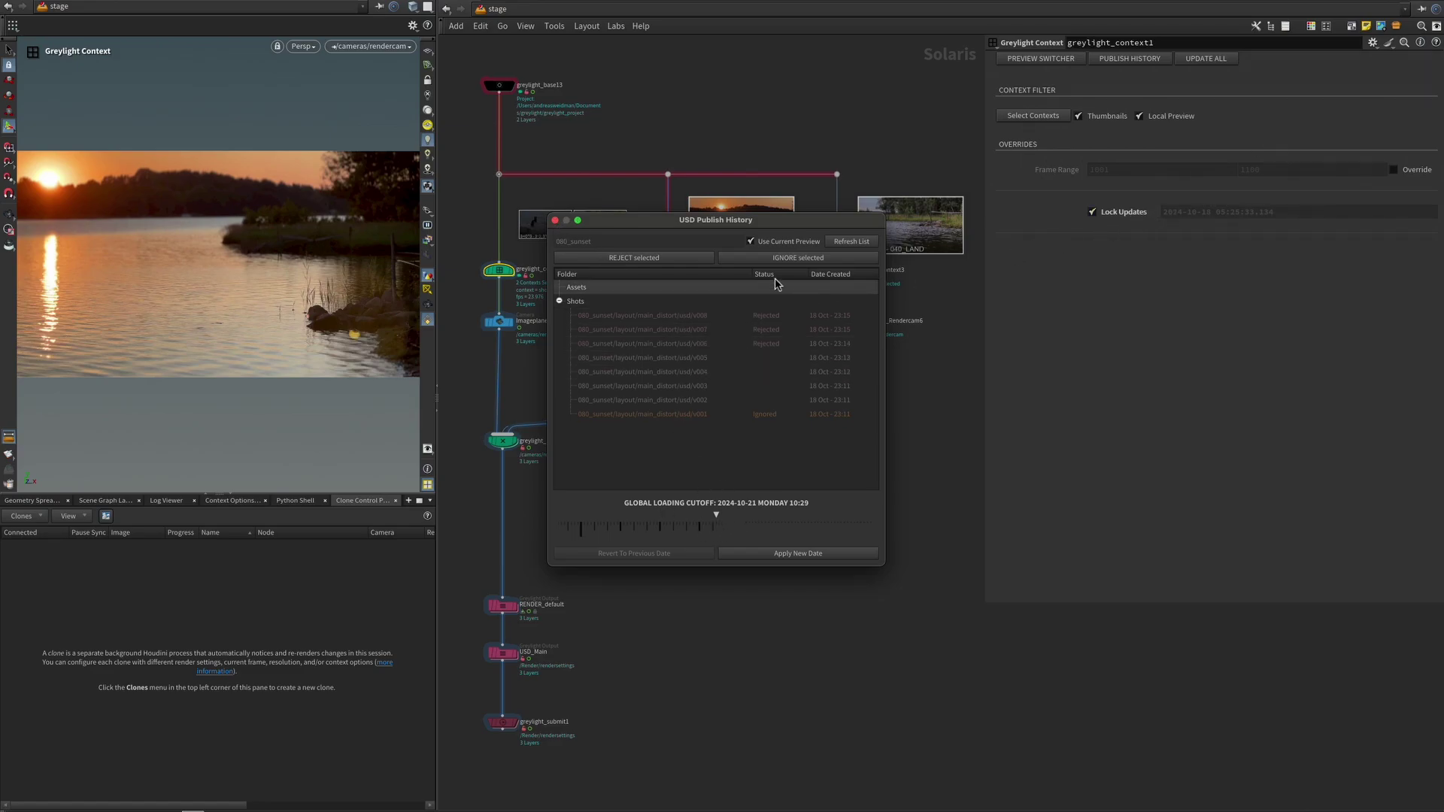
# - Close the publish history and Alt-drag a context node copy below the switch with Thumbnails on
pyautogui.click(556, 221)
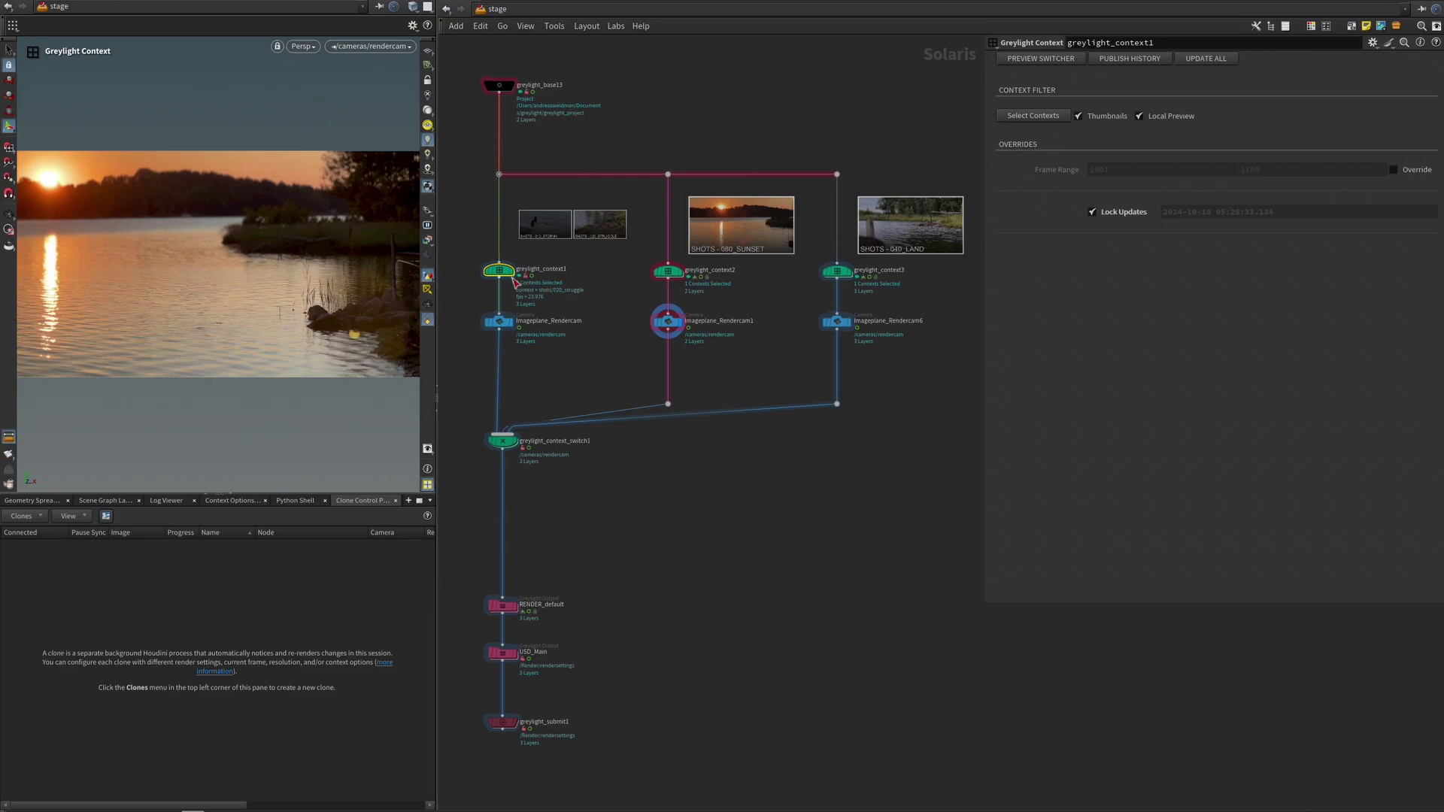
pyautogui.keyDown('alt'); pyautogui.moveTo(500, 271); pyautogui.dragTo(504, 546); pyautogui.keyUp('alt')
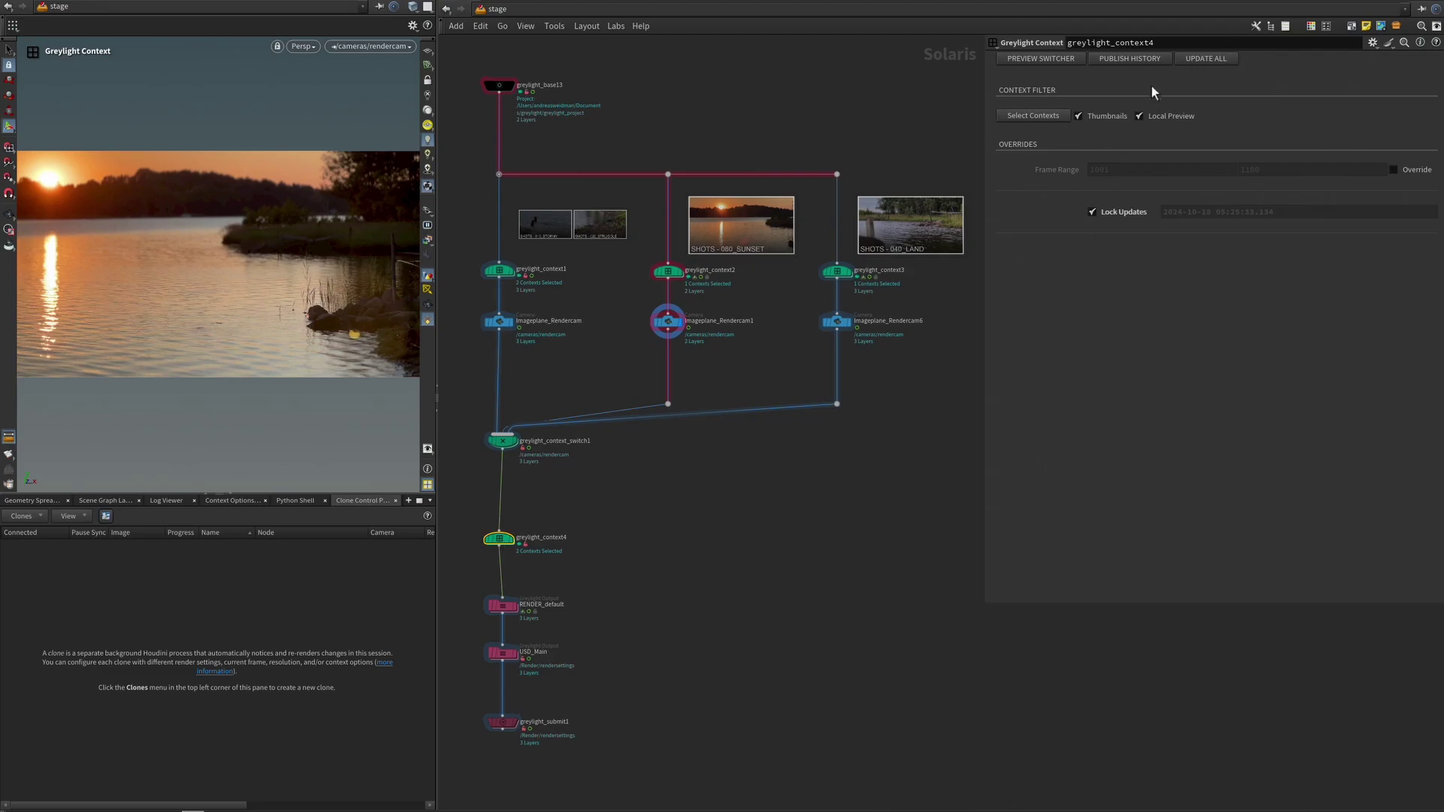
pyautogui.click(1118, 118)
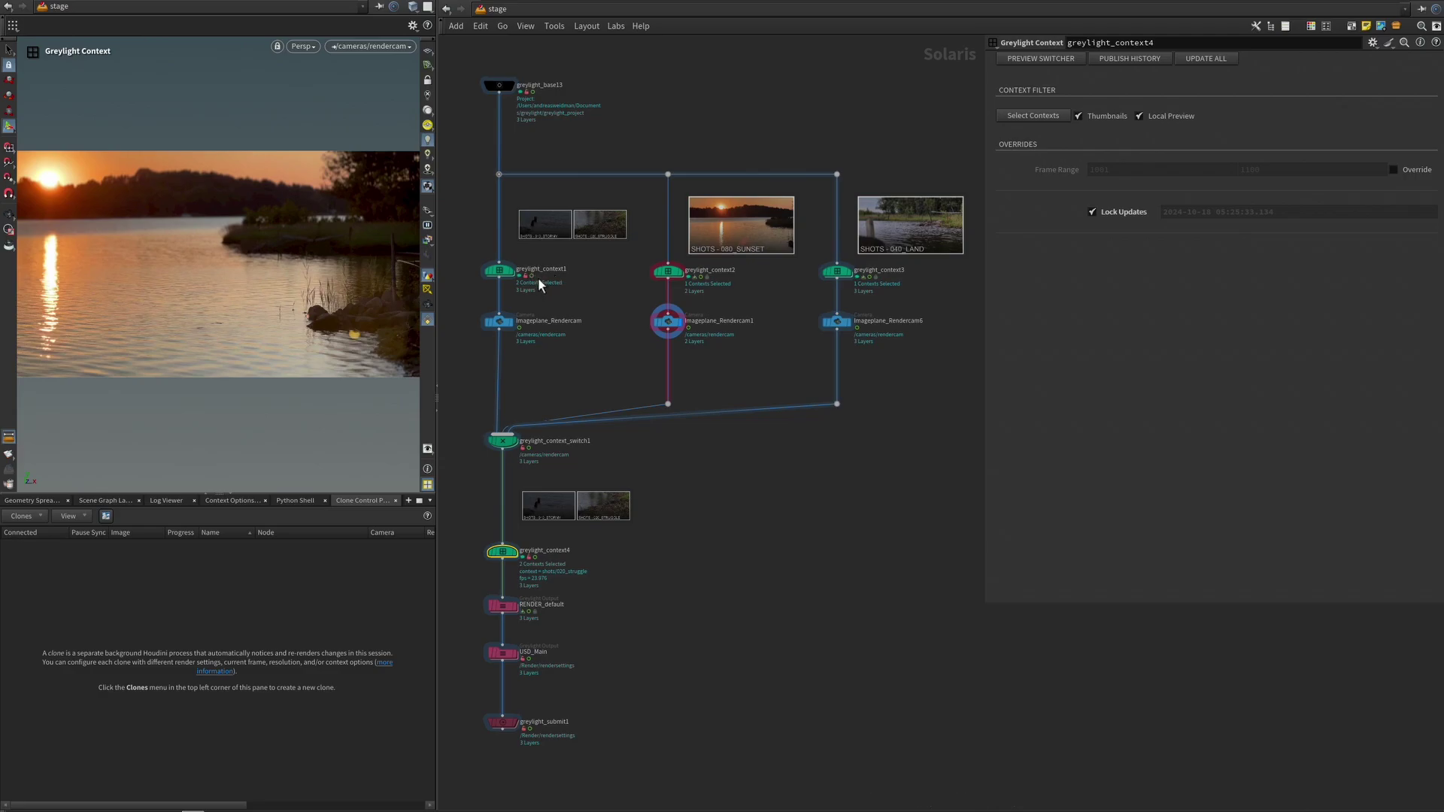
# - Check greylight_context1's settings, then show the RENDER_default output node's settings
pyautogui.click(502, 272)
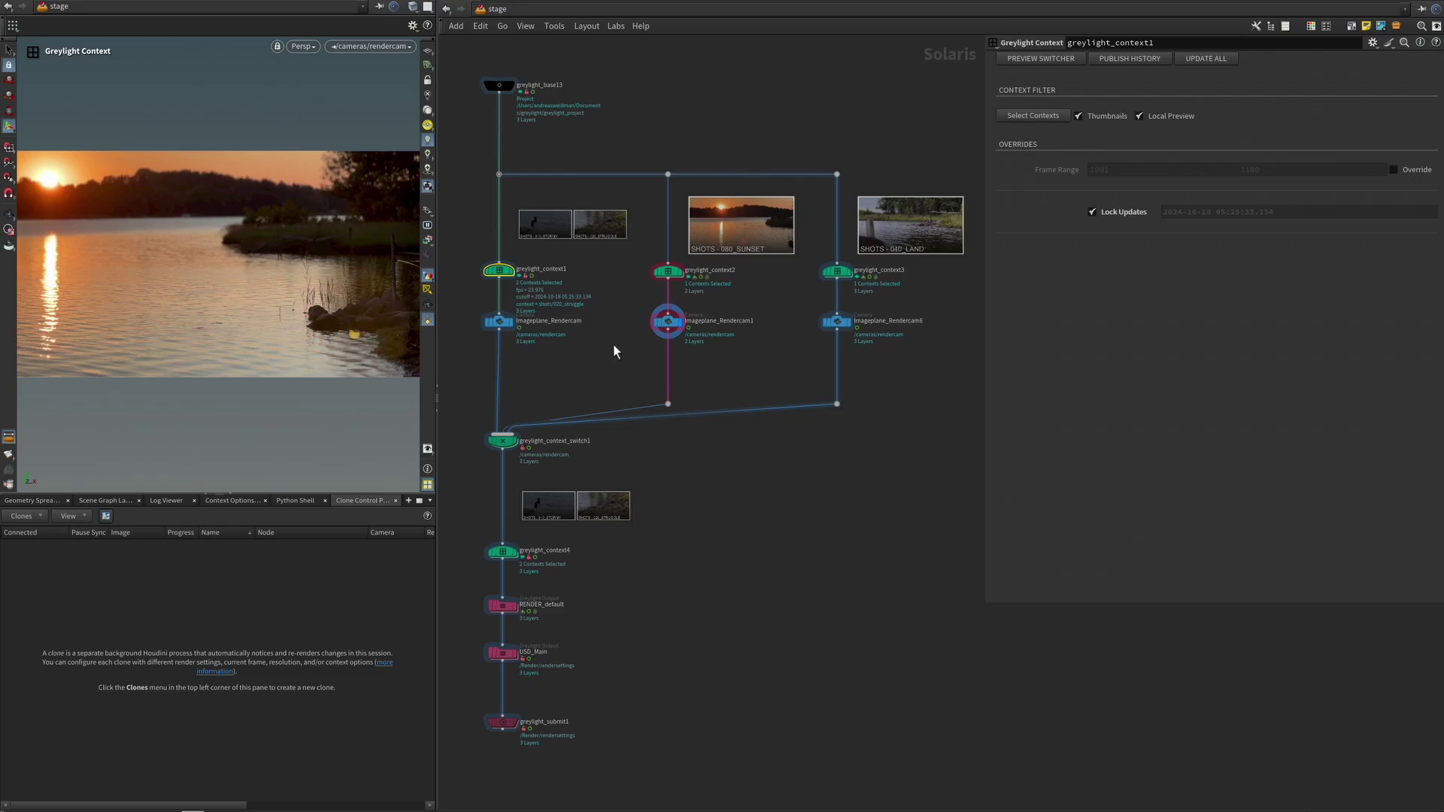
pyautogui.click(504, 607)
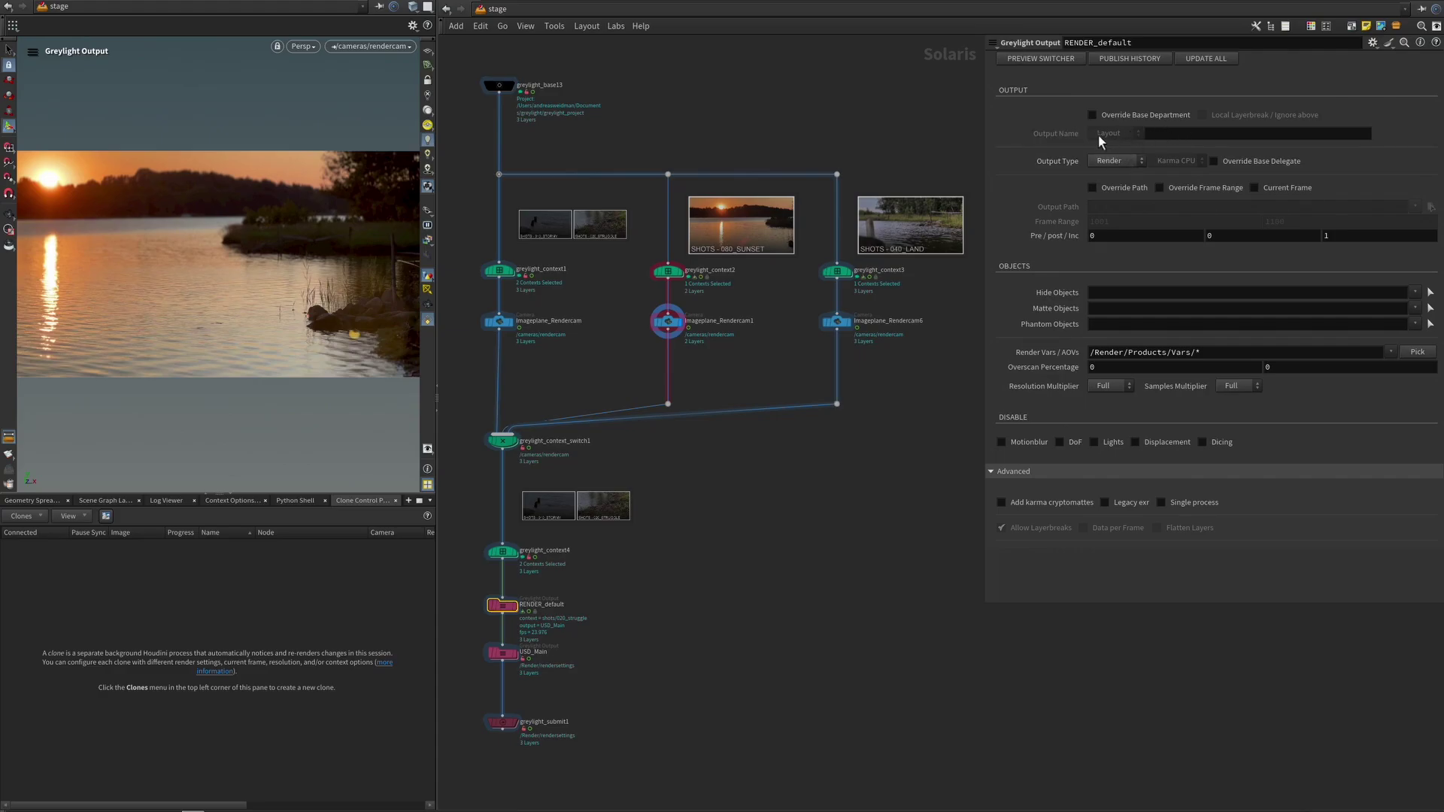
# - Set the output name to foobar, leaving Override Base Department off
pyautogui.click(1175, 135)
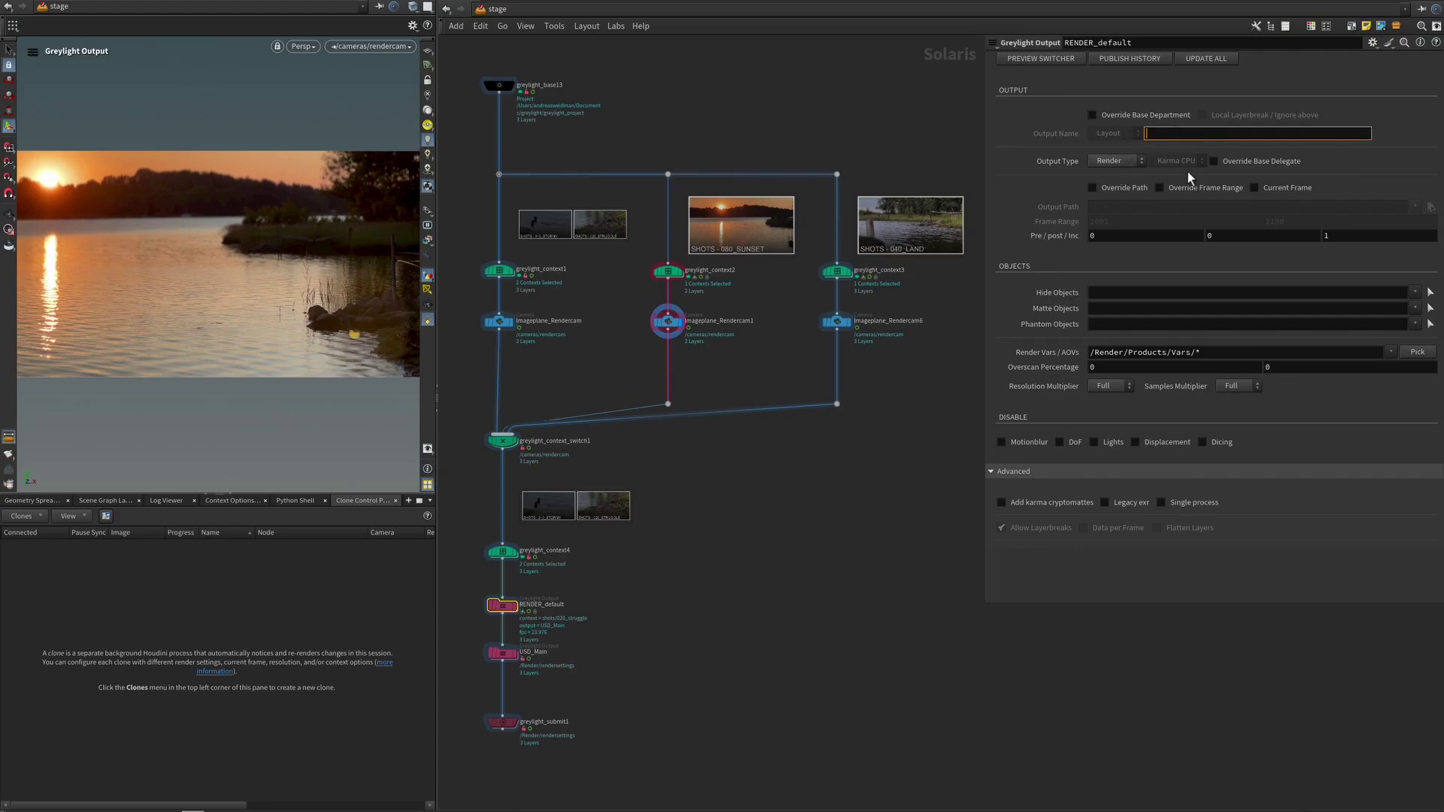
pyautogui.write('foobar')
pyautogui.press('Return')
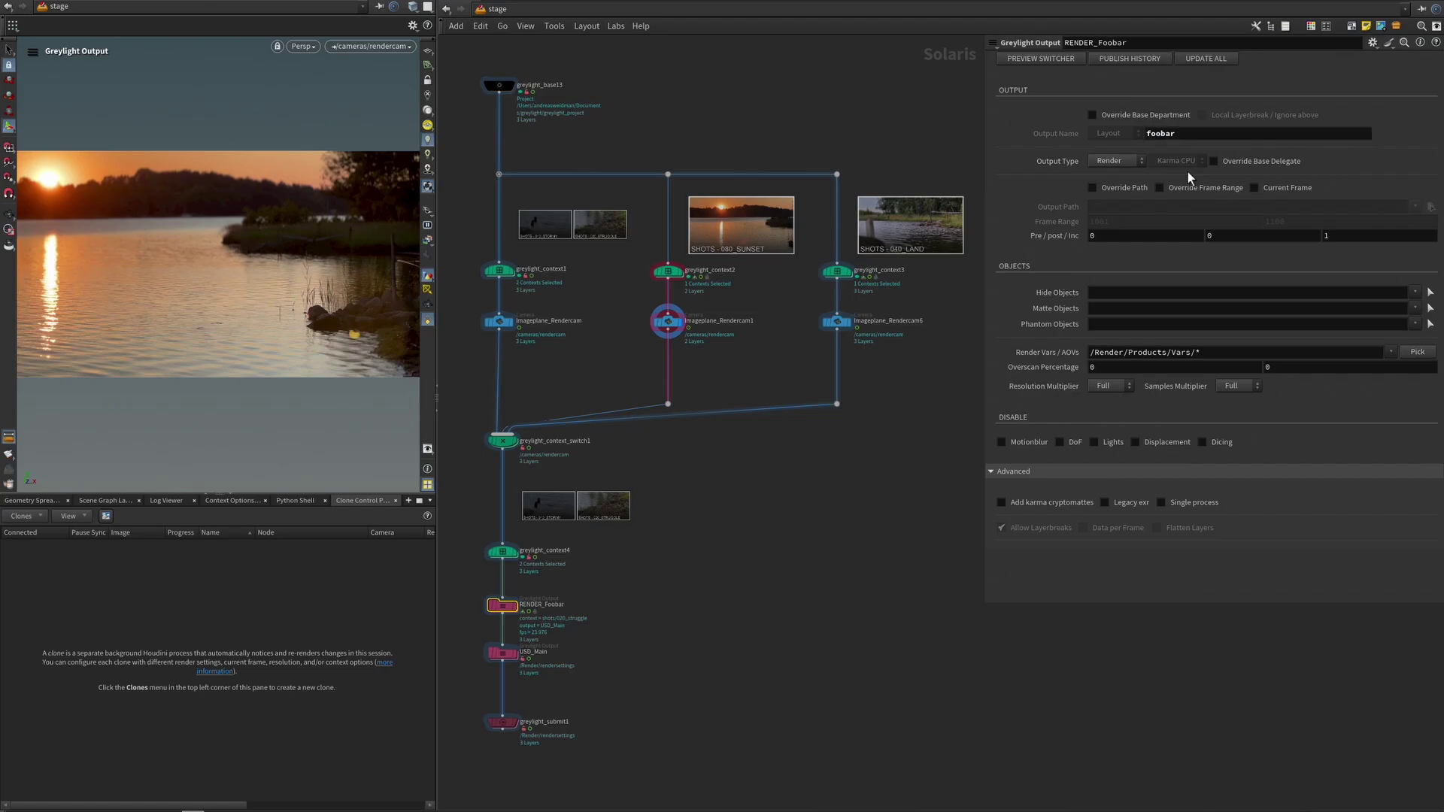
pyautogui.click(1125, 116)
pyautogui.click(1128, 115)
# - Pick Beauty, Coat and other AOVs as render vars, keeping resolution and samples multipliers at Full
pyautogui.click(1417, 351)
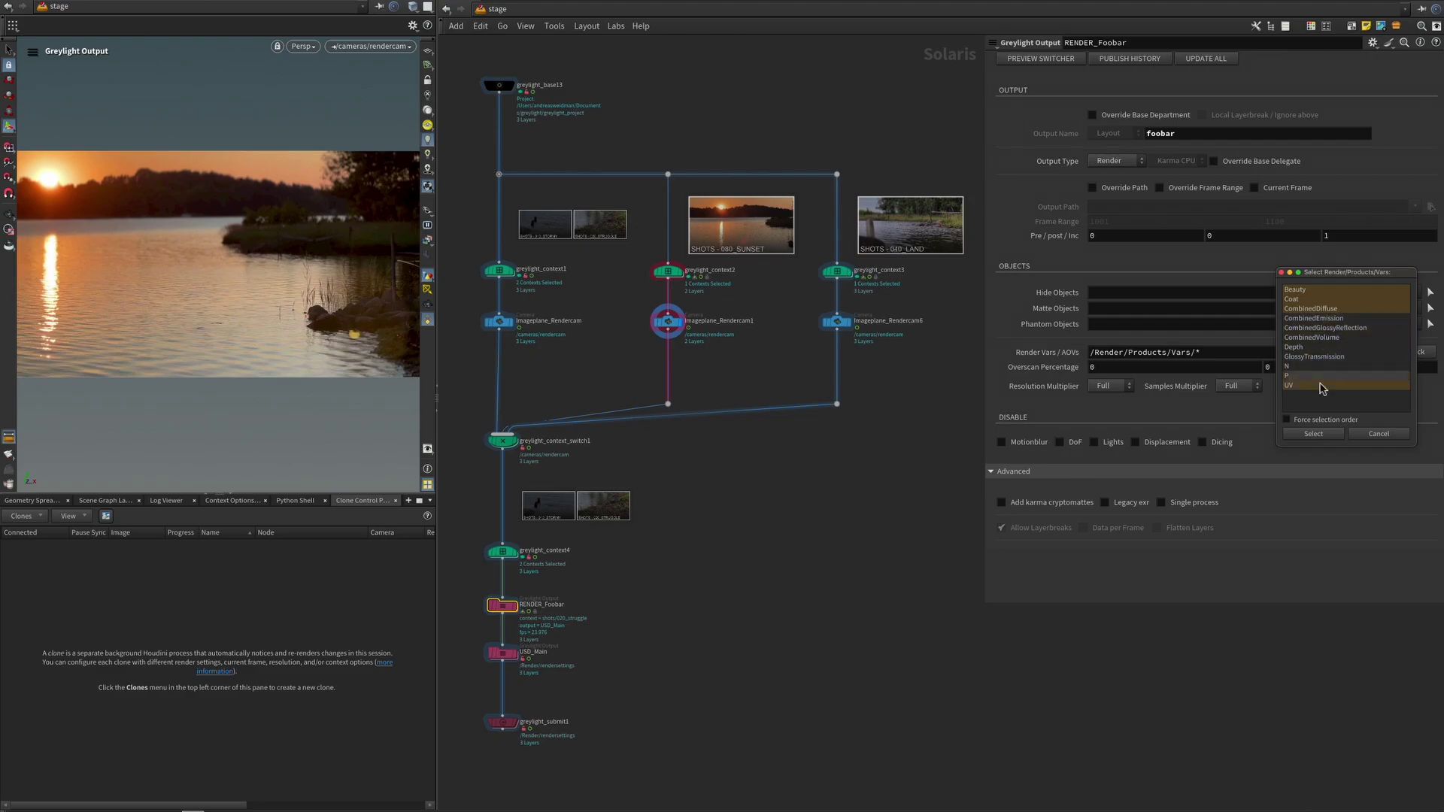
pyautogui.click(1320, 435)
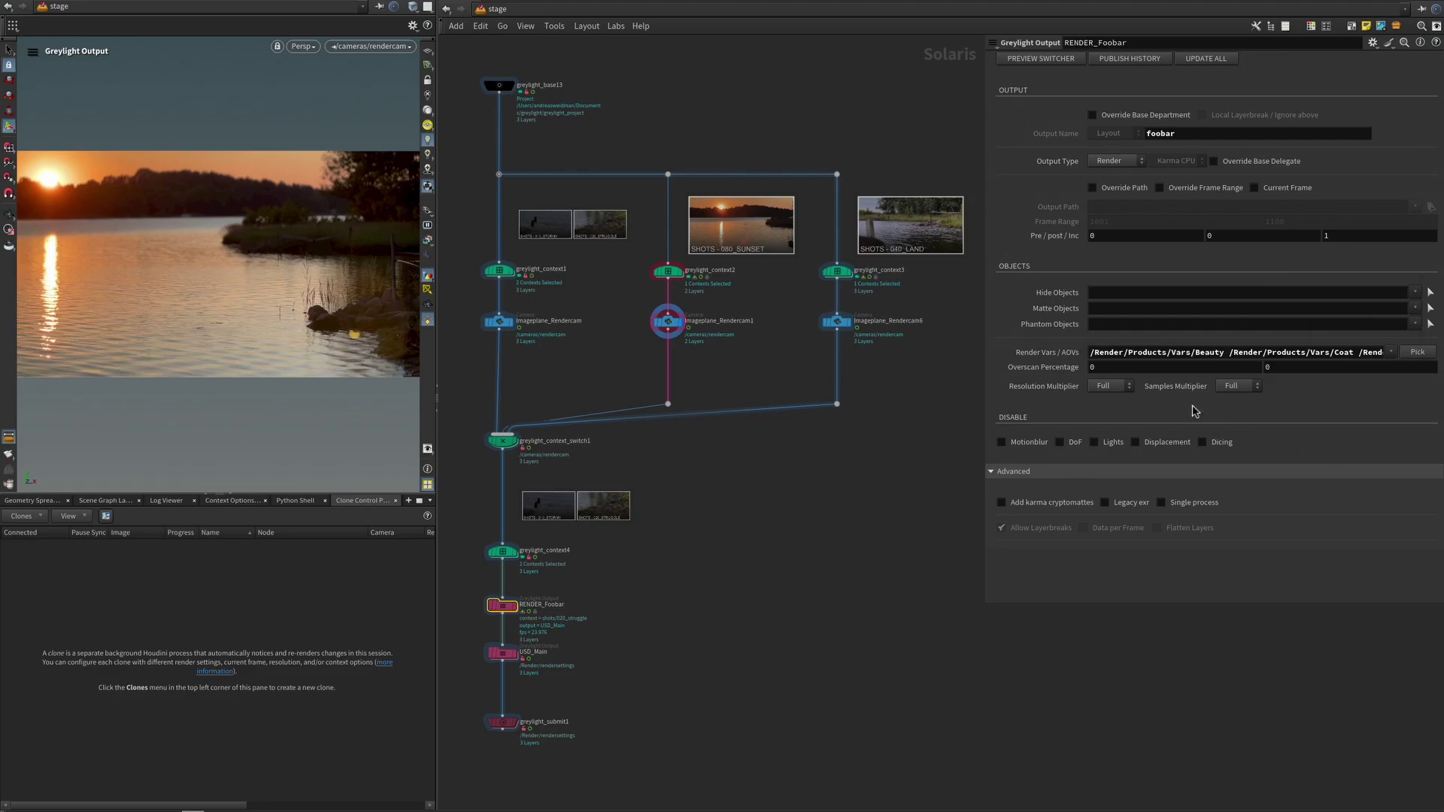
pyautogui.click(1112, 387)
pyautogui.click(1112, 386)
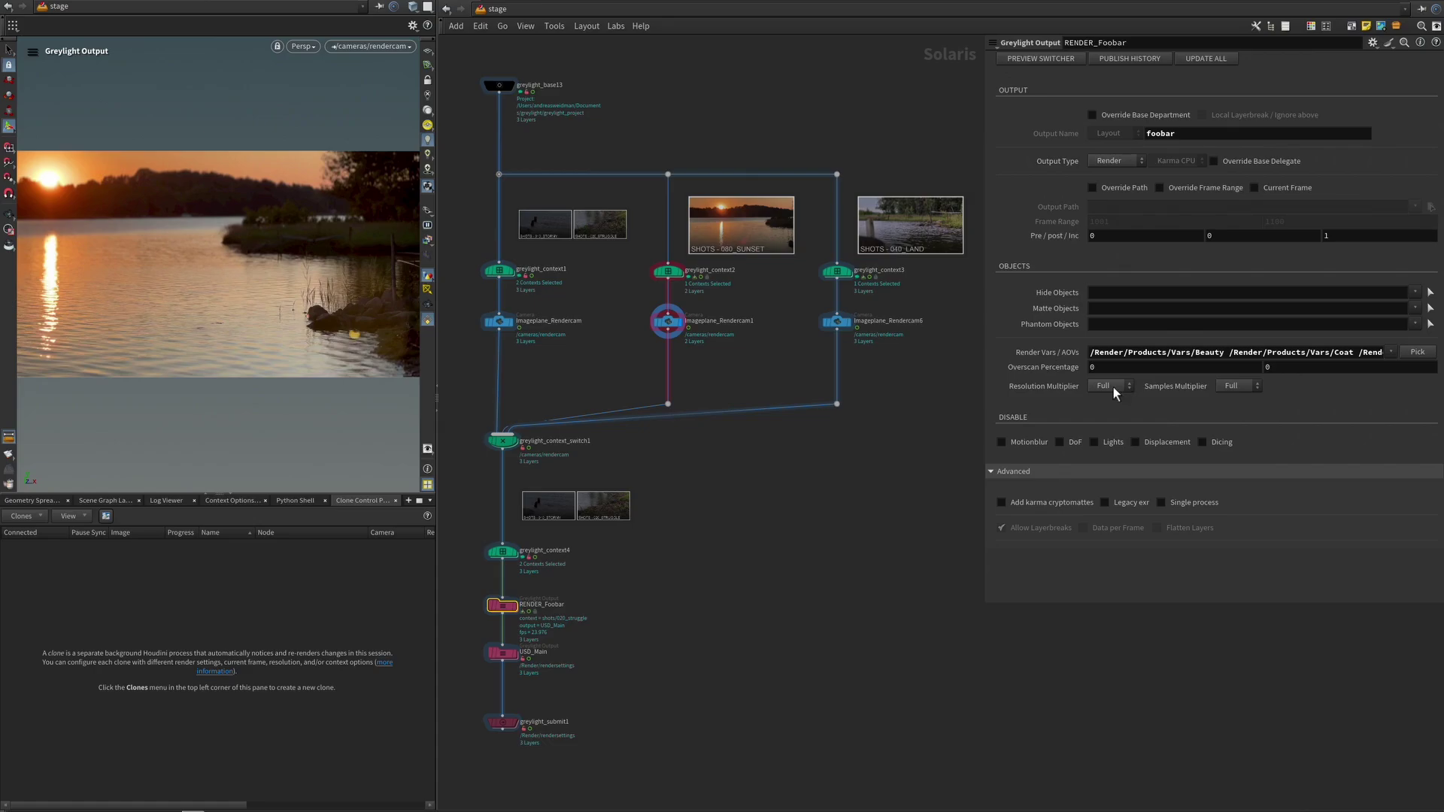
pyautogui.click(1252, 386)
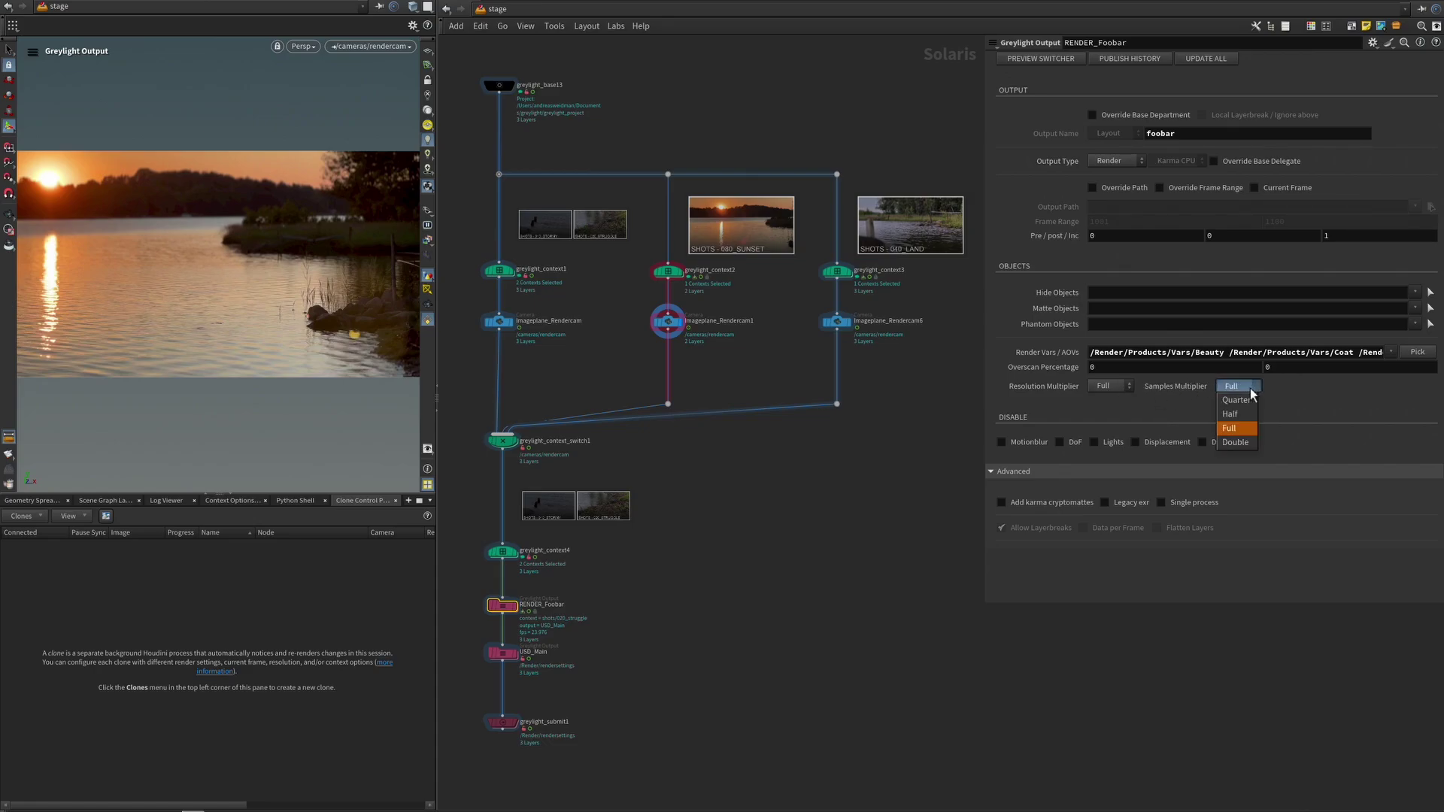
pyautogui.click(1243, 388)
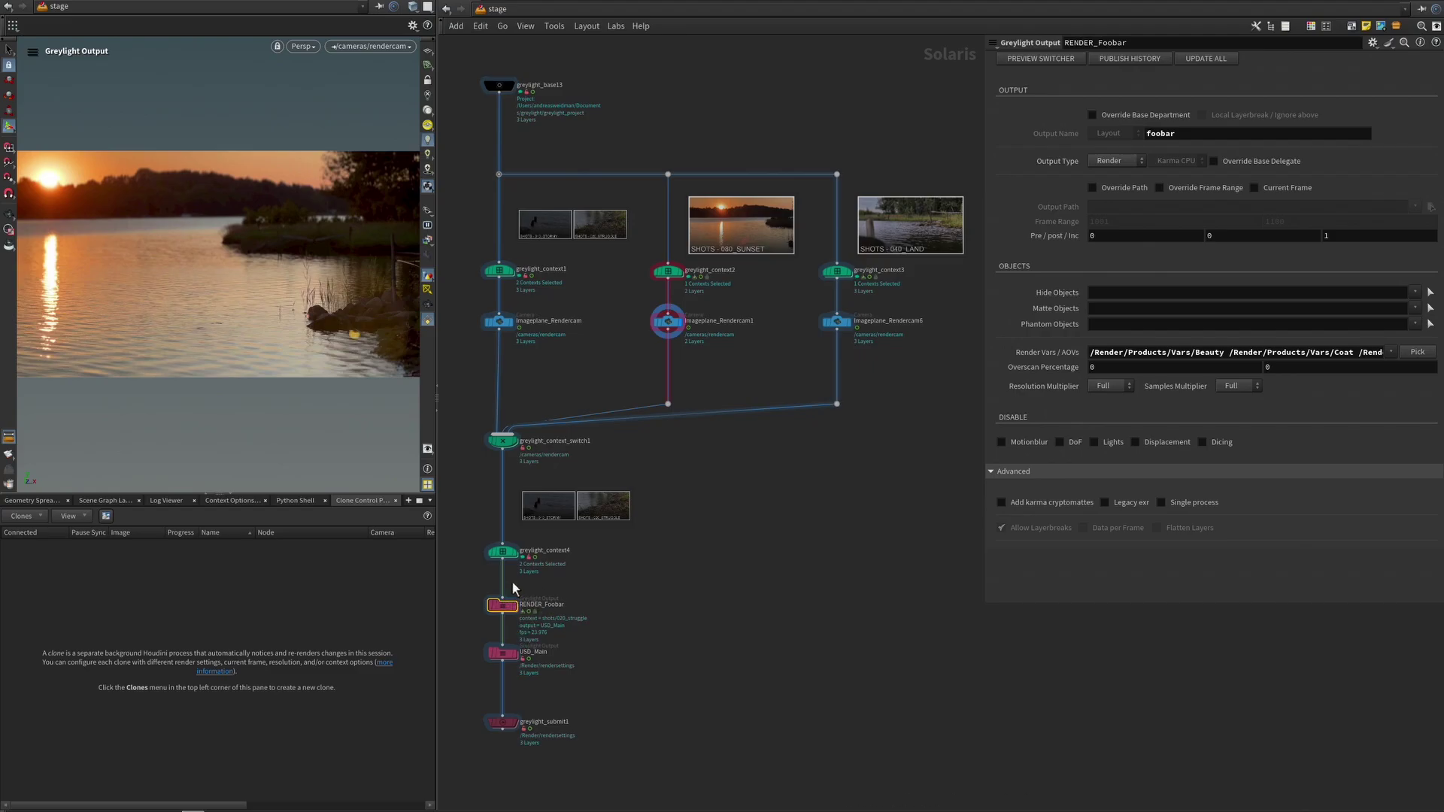
pyautogui.moveTo(504, 606)
# - Show USD_Main's USD Export settings, leaving Override Base Department off
pyautogui.click(504, 654)
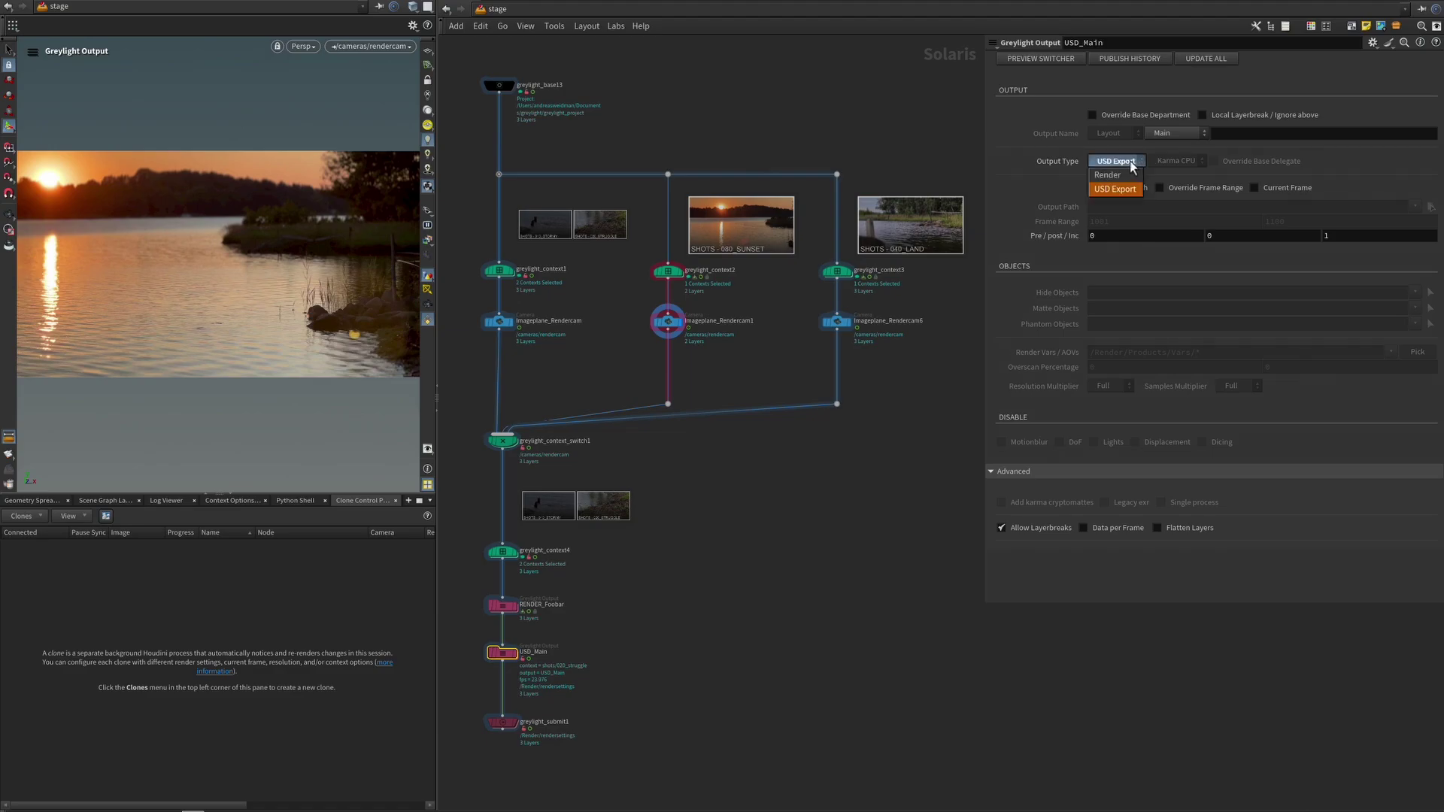
pyautogui.click(1113, 115)
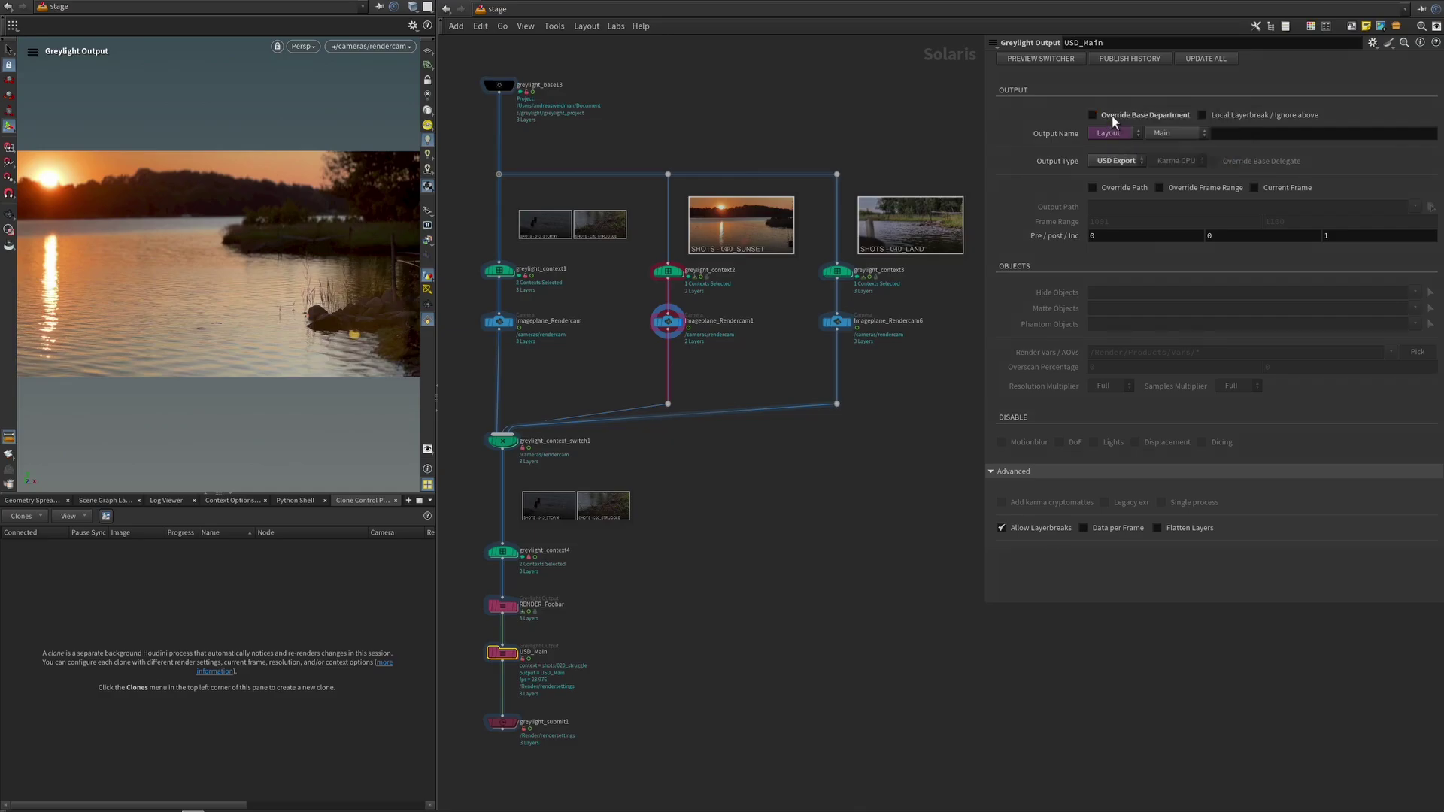
pyautogui.click(1111, 115)
pyautogui.moveTo(505, 656)
# - Enable Local Layerbreak with Ignore above, and pick an entry from the Output Name list
pyautogui.click(1237, 115)
pyautogui.click(1177, 134)
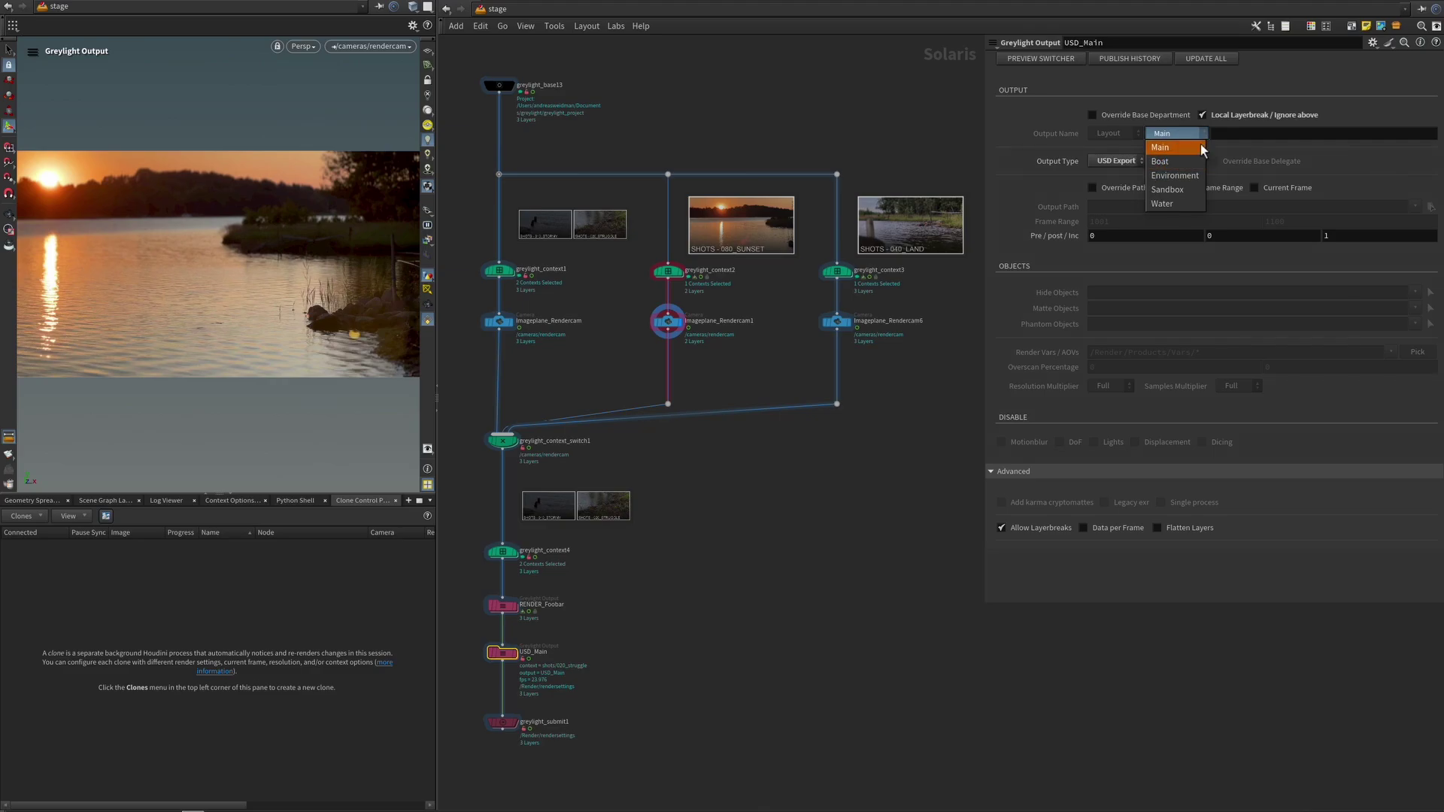
pyautogui.click(1179, 159)
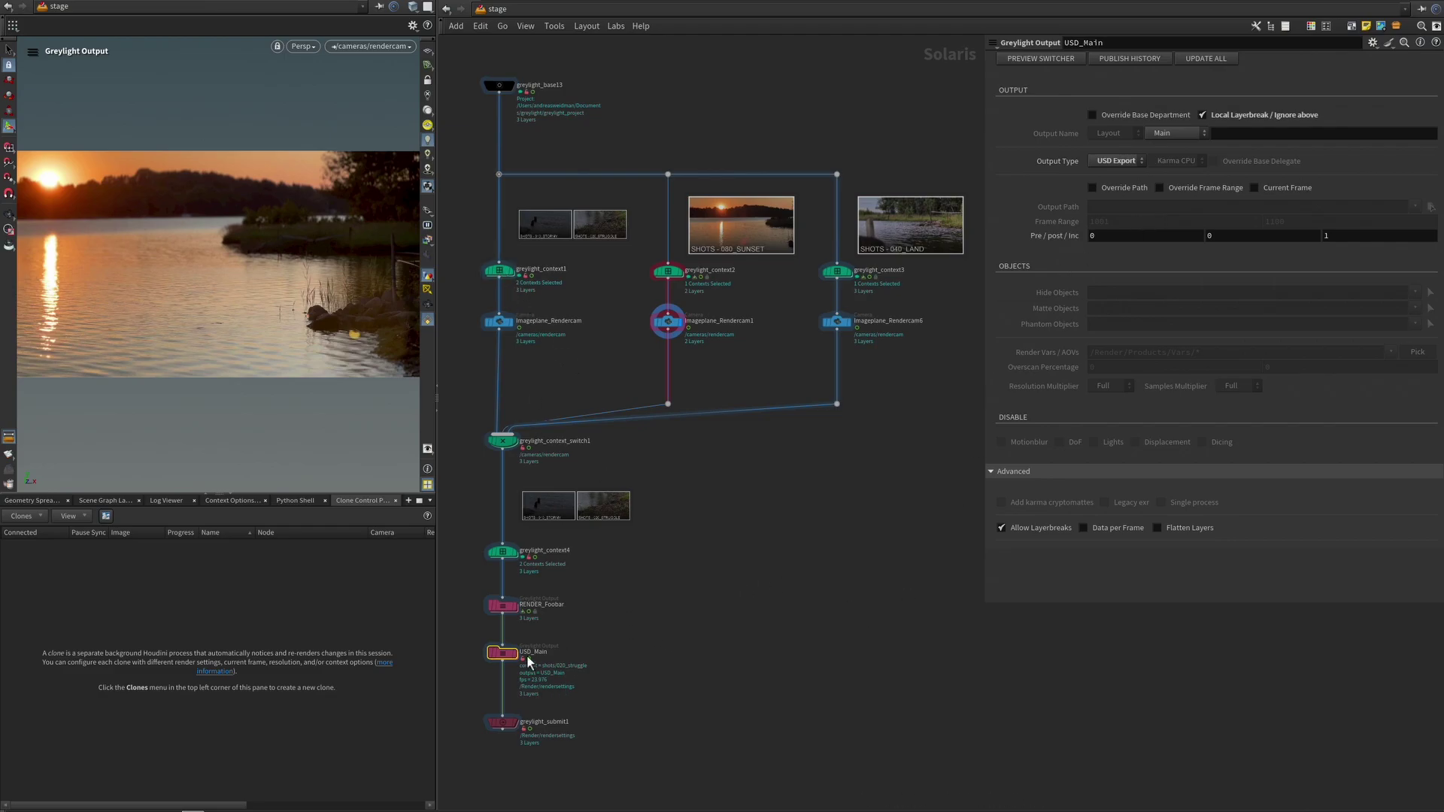
# - Dive into greylight_context2's and RENDER_Foobar's inner networks, returning to the stage level each time
pyautogui.doubleClick(669, 271)
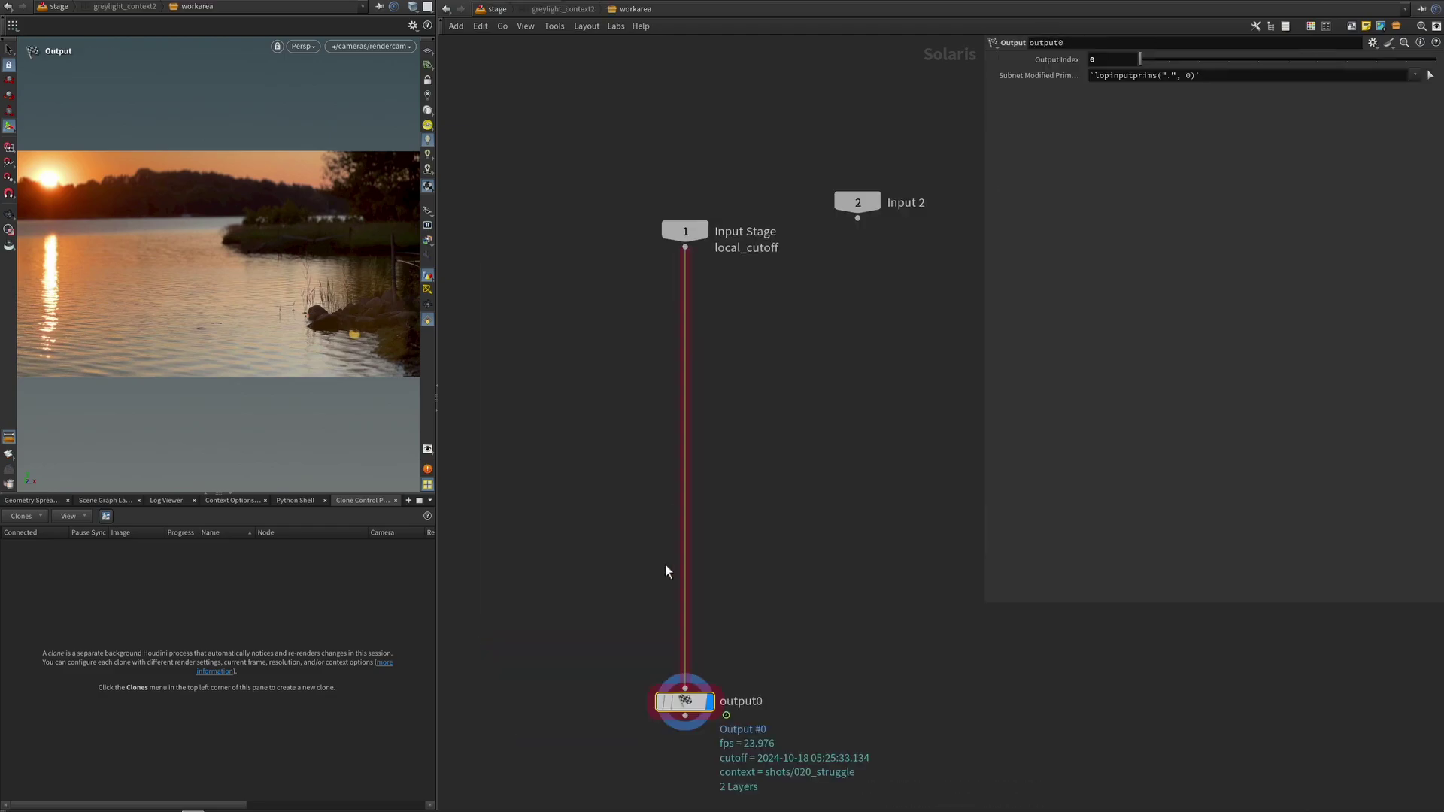
pyautogui.click(497, 10)
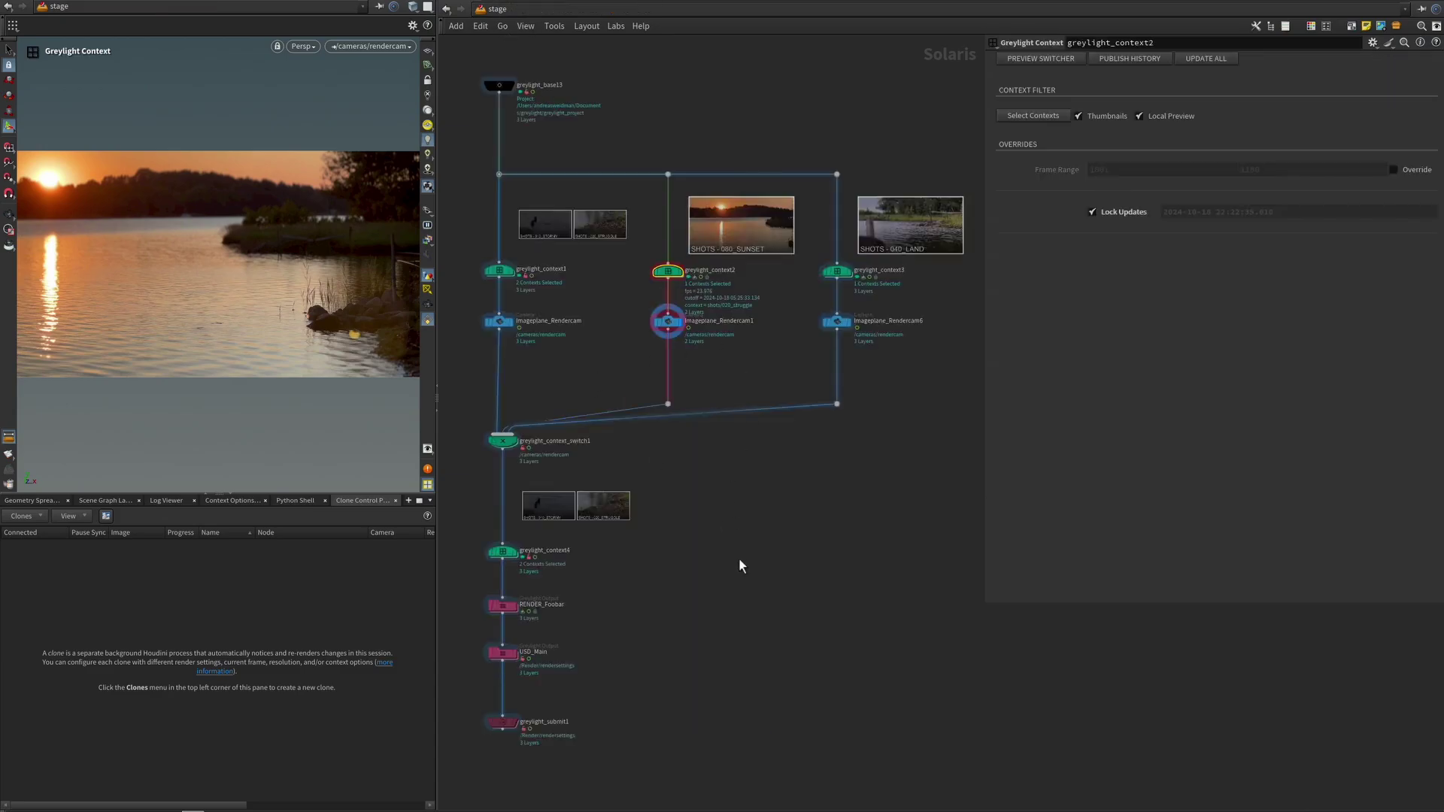
pyautogui.doubleClick(507, 608)
pyautogui.click(505, 11)
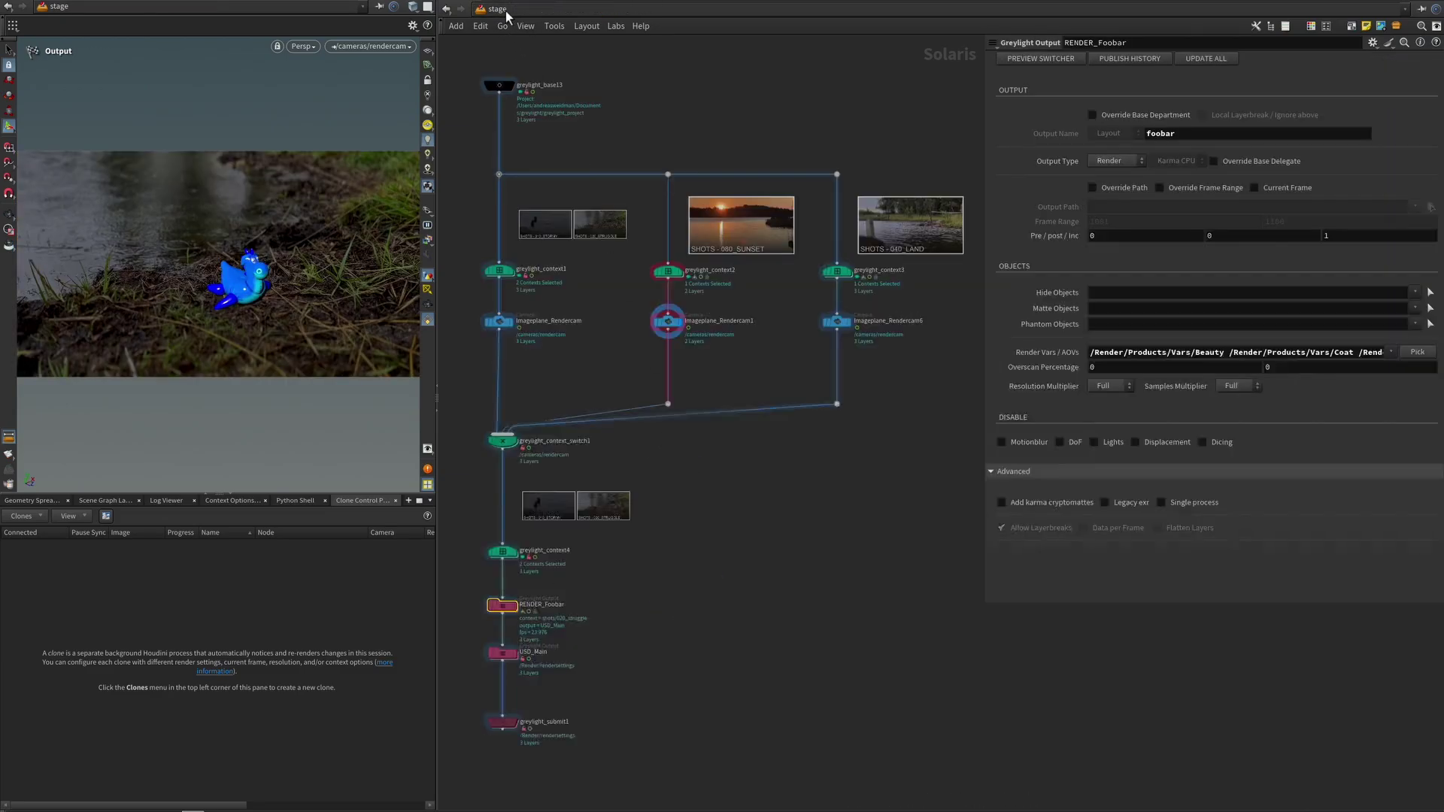
pyautogui.doubleClick(505, 607)
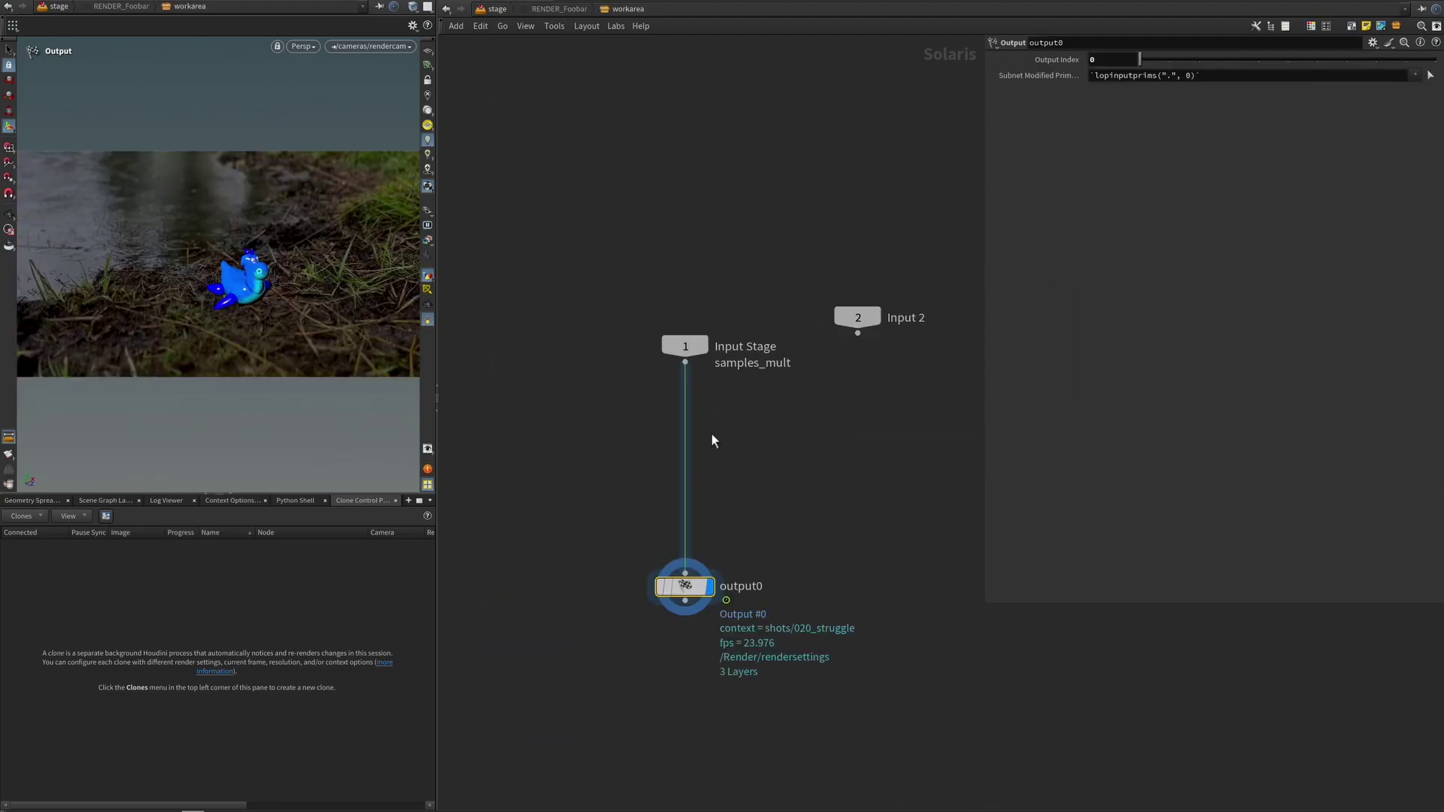
pyautogui.click(496, 9)
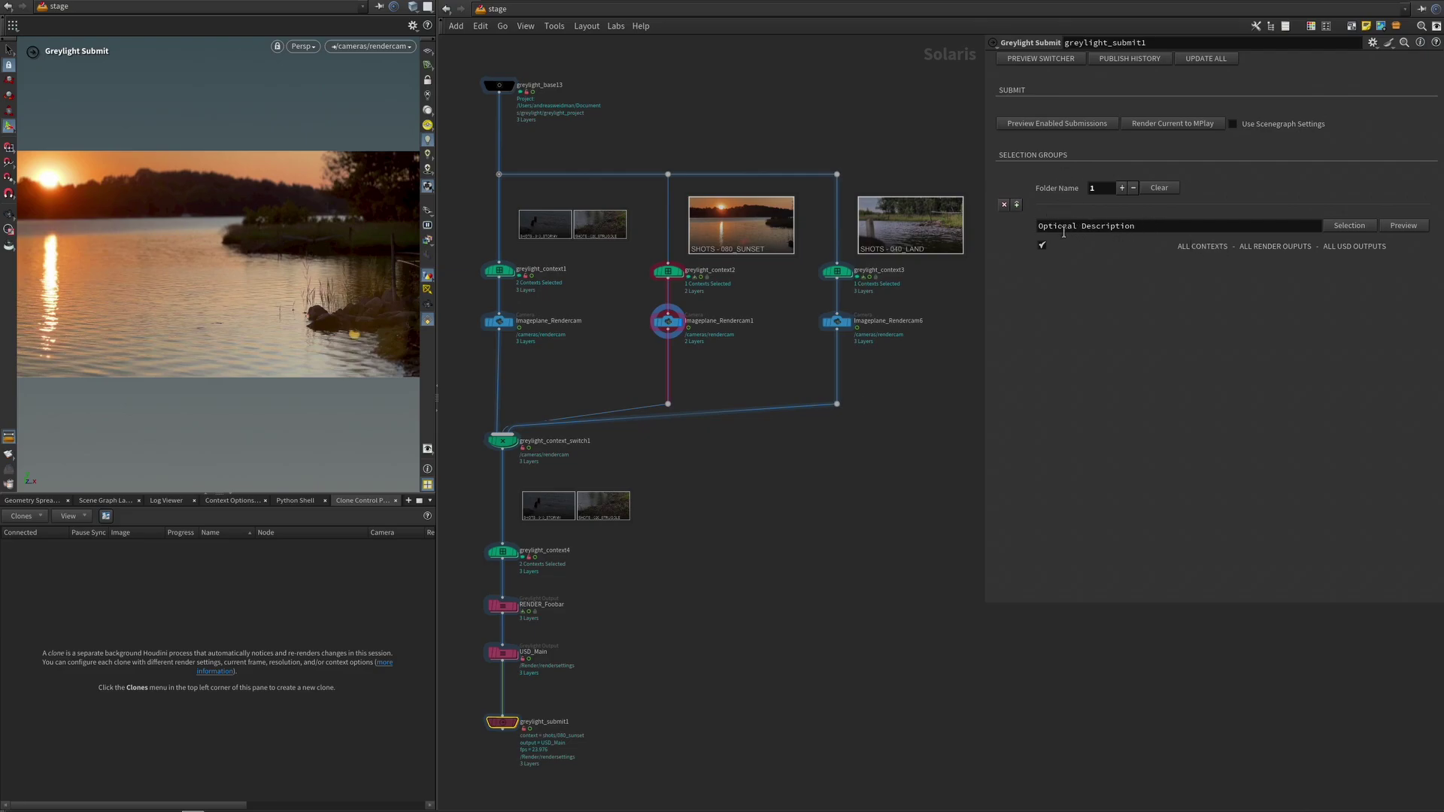
# - Describe the selection group as 'preview' and exclude the USD_Main output from it
pyautogui.click(1151, 226)
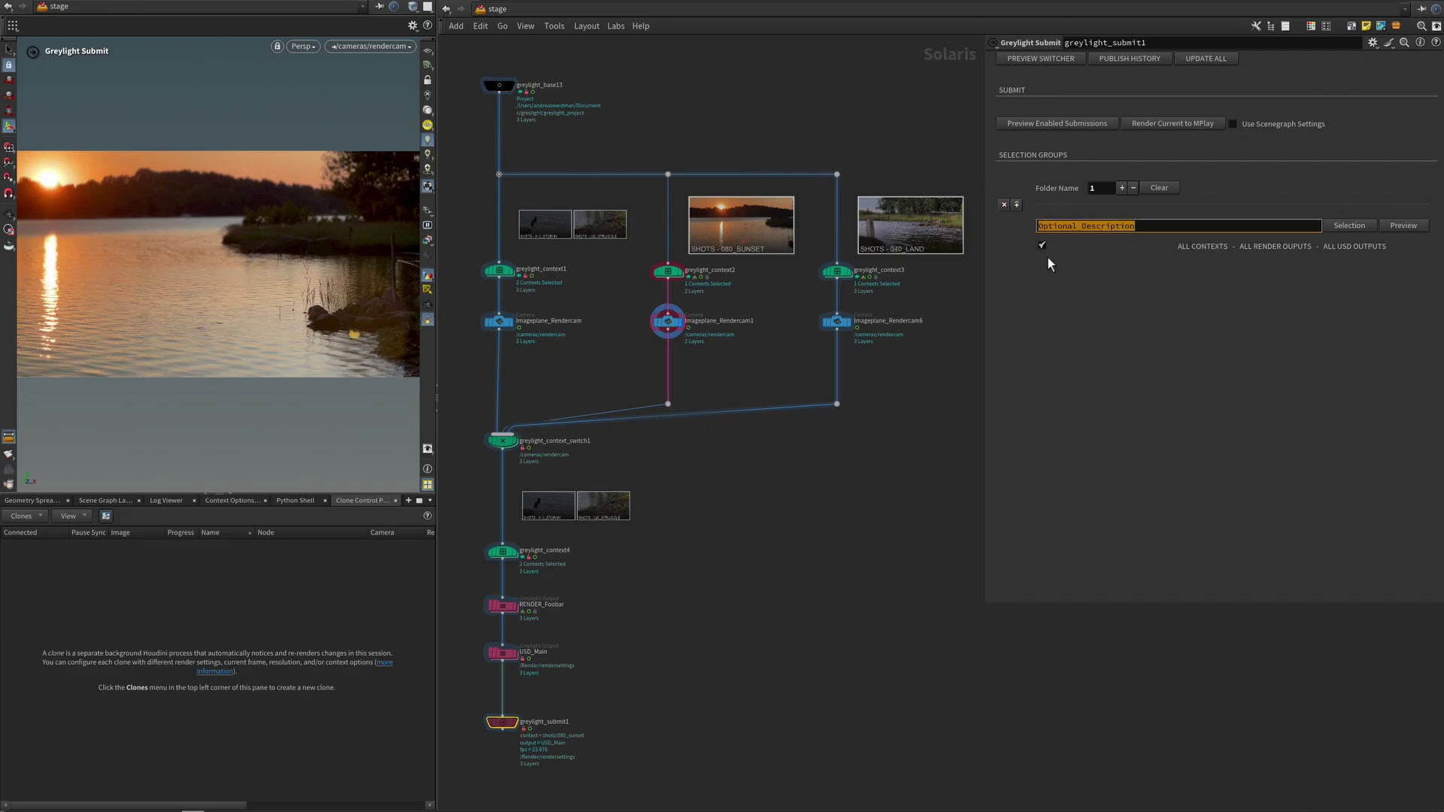
pyautogui.write('preview')
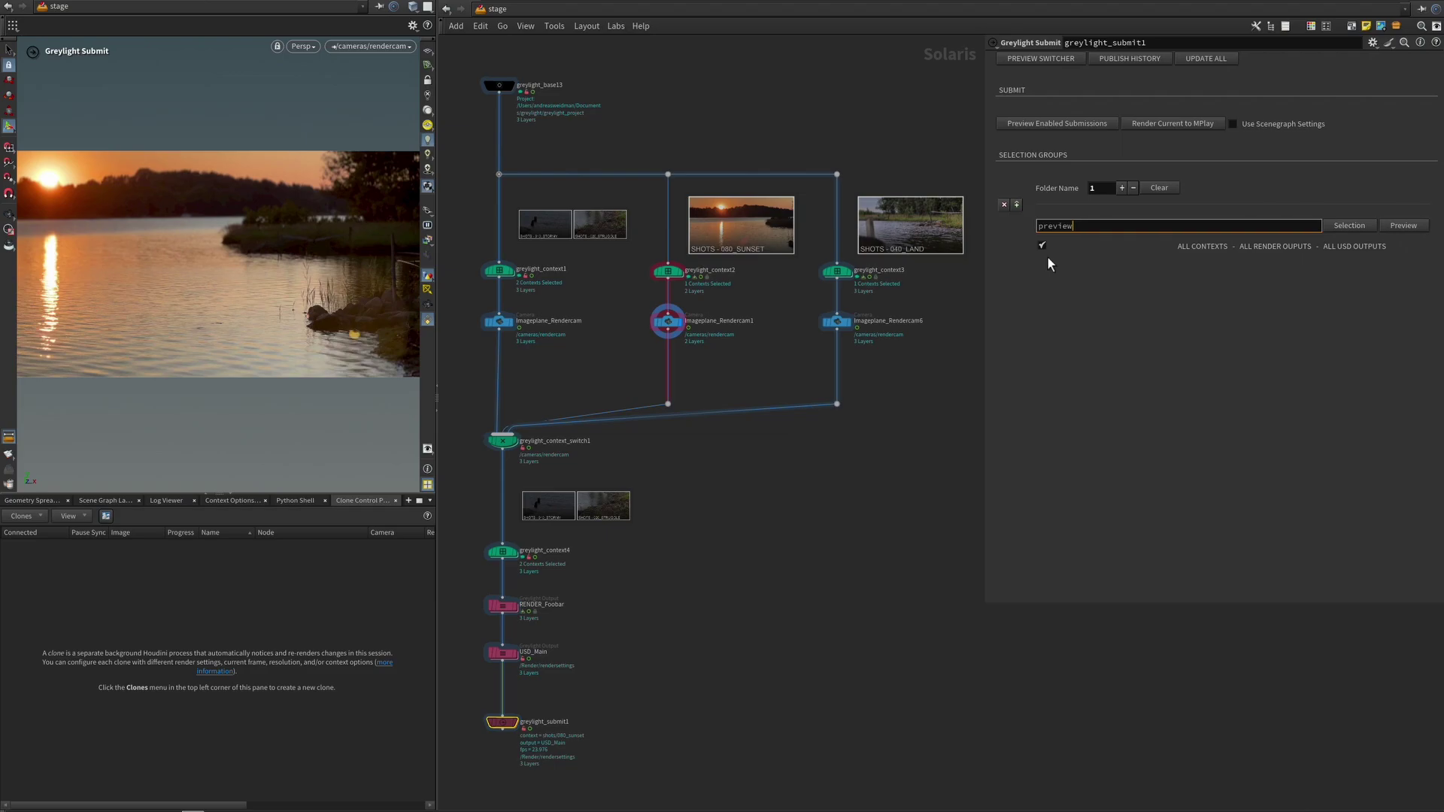
pyautogui.press('Return')
pyautogui.click(1353, 224)
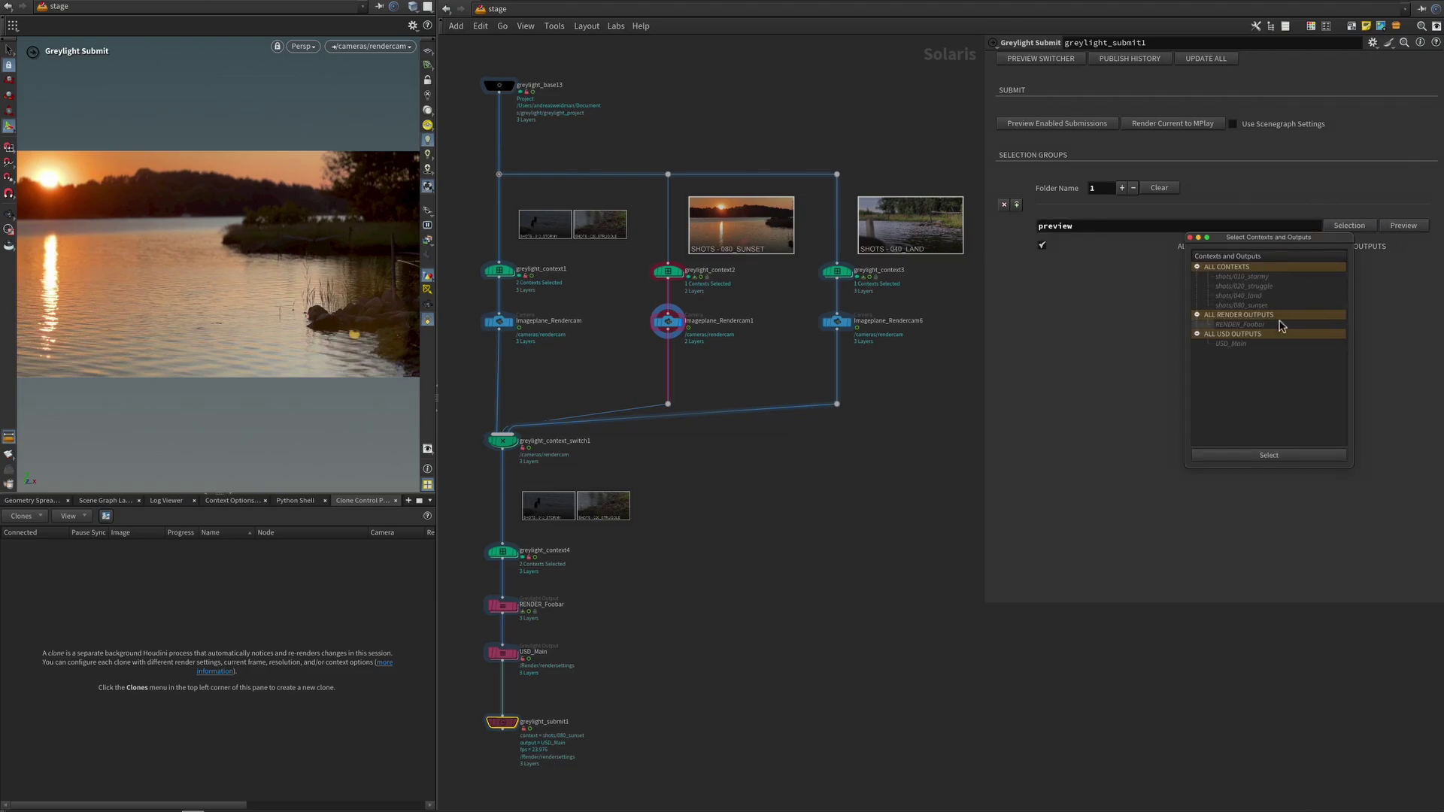
pyautogui.click(1210, 346)
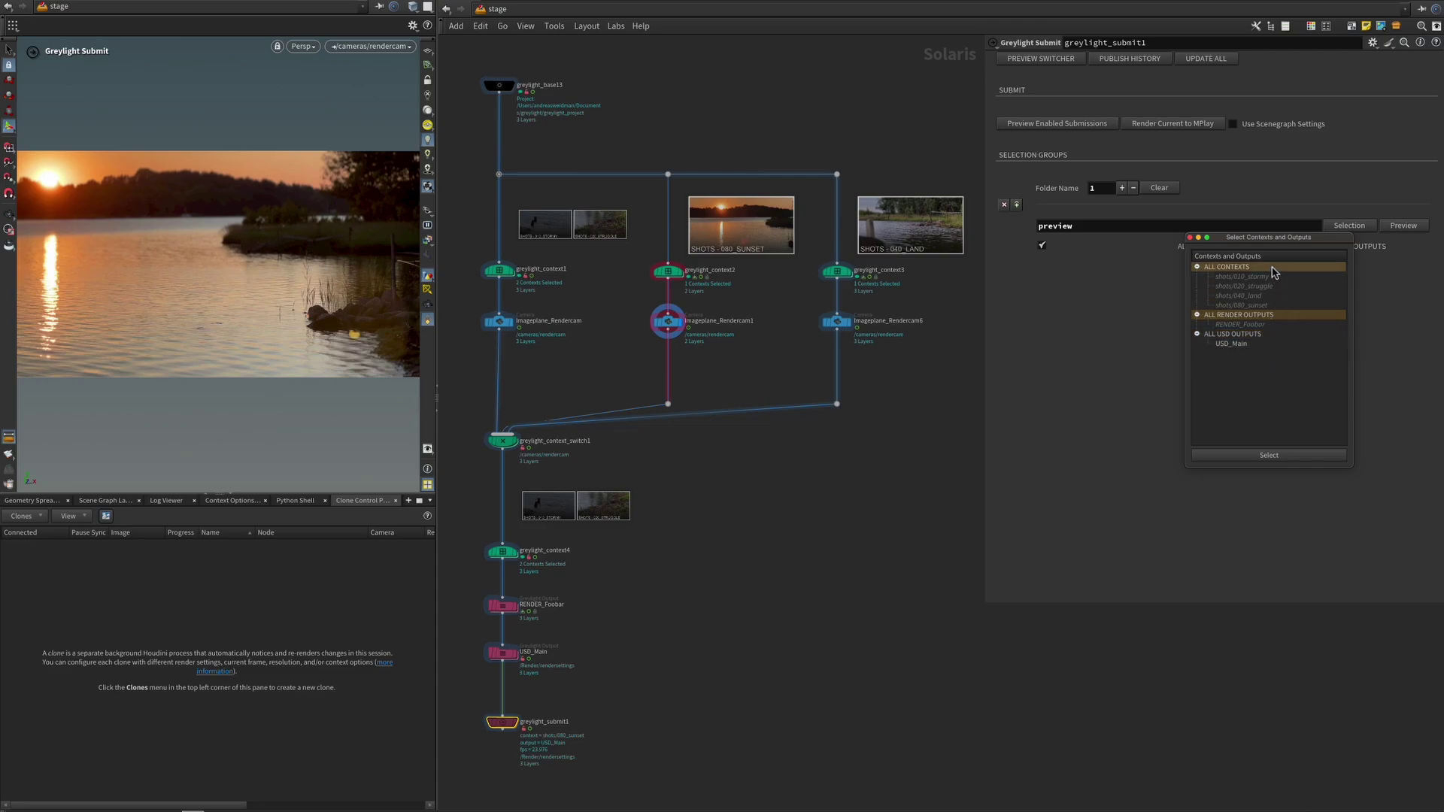
pyautogui.click(1278, 456)
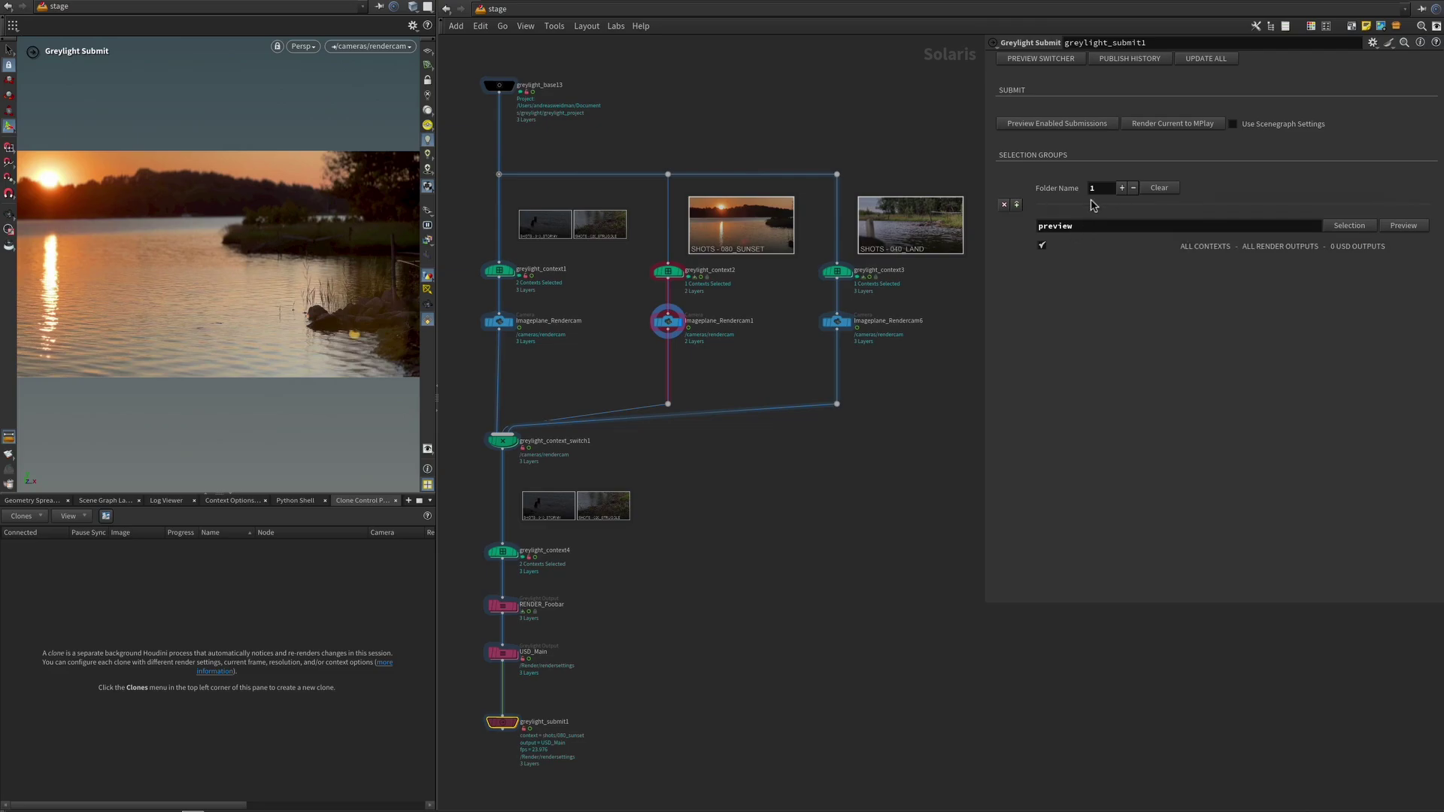
# - Add a second selection group described as 'fg render'
pyautogui.click(1017, 205)
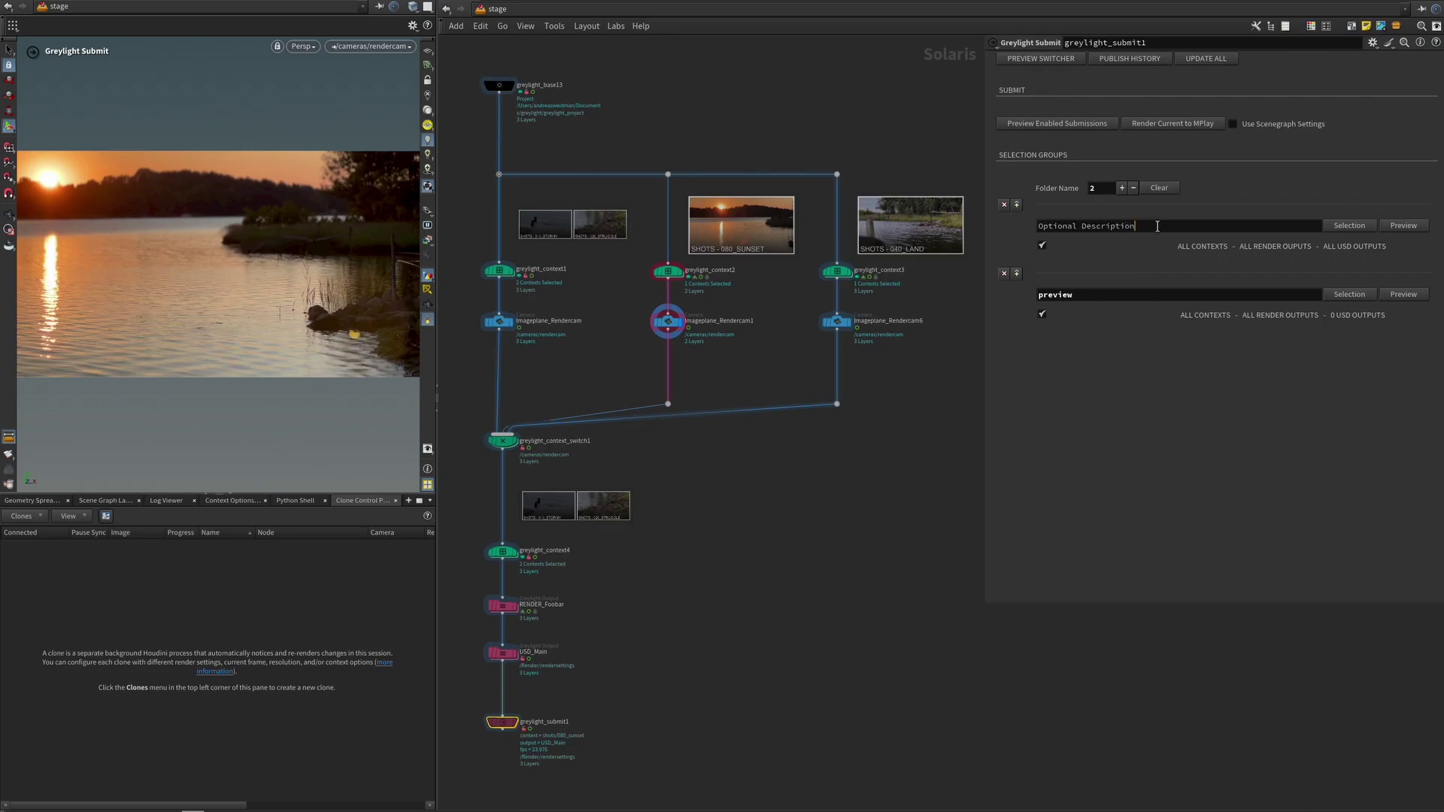
pyautogui.moveTo(1137, 225); pyautogui.dragTo(960, 224)
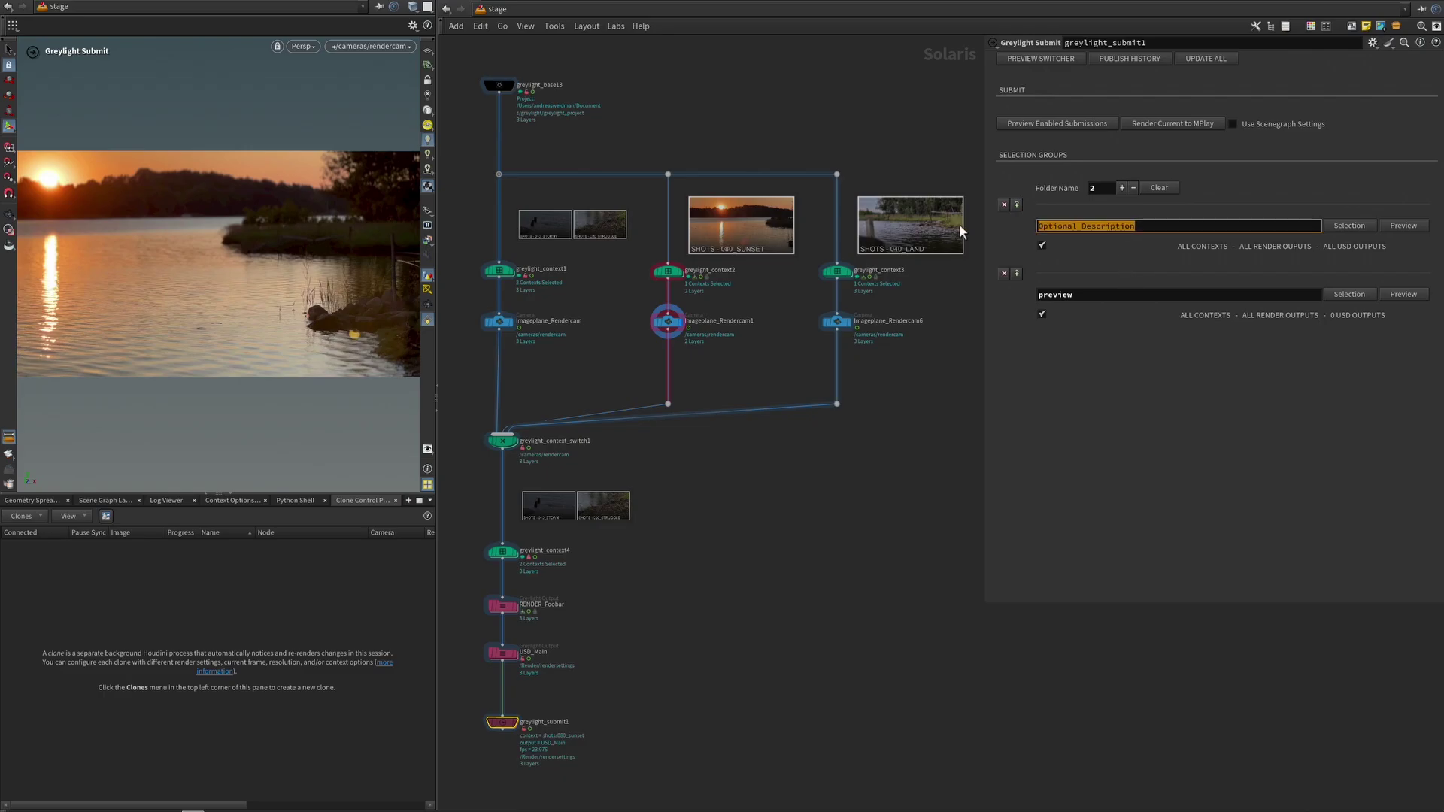
pyautogui.write('f')
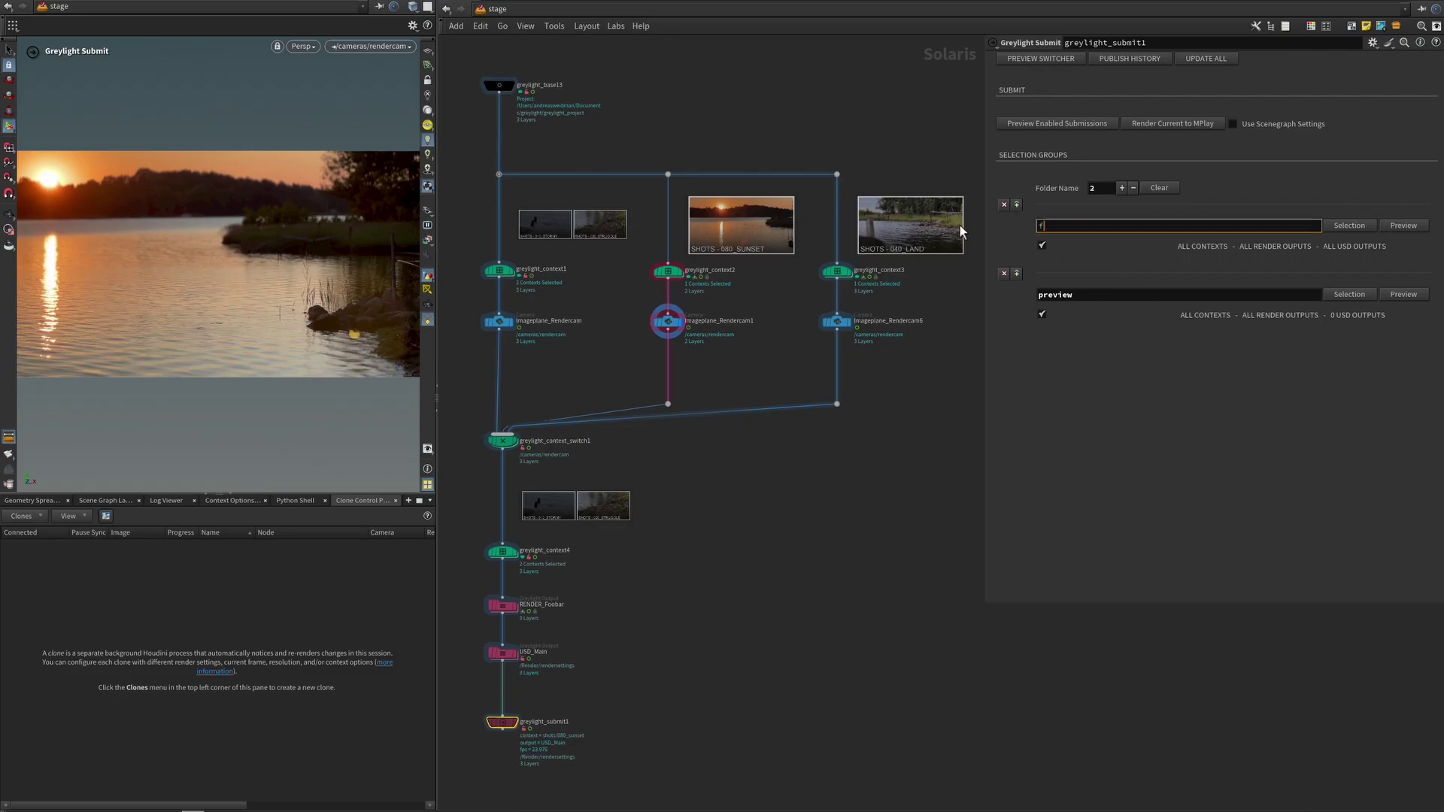
pyautogui.write('g render')
pyautogui.press('Return')
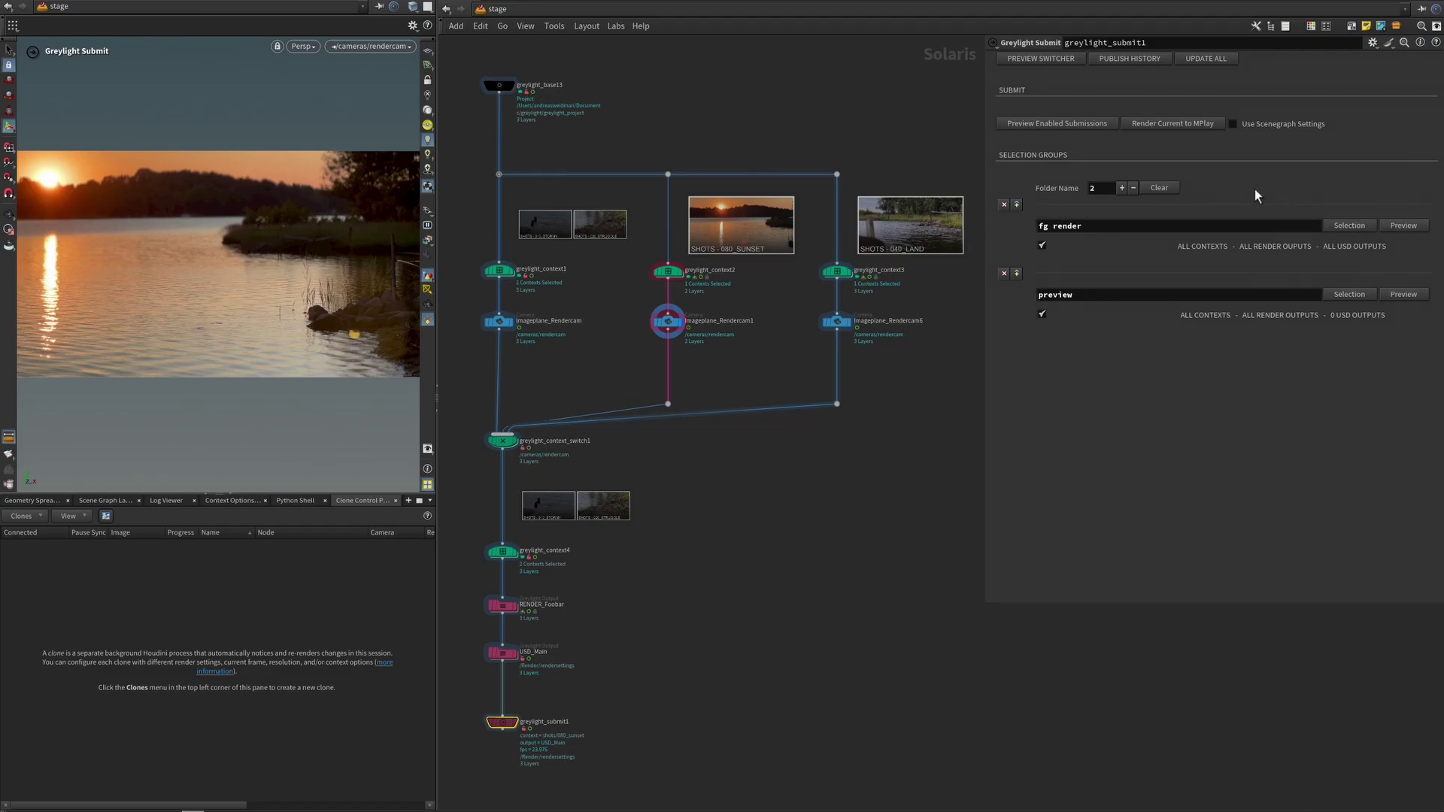
# - Turn off the fg render group, then preview only the preview group's four RENDER_Foobar submissions
pyautogui.click(1050, 120)
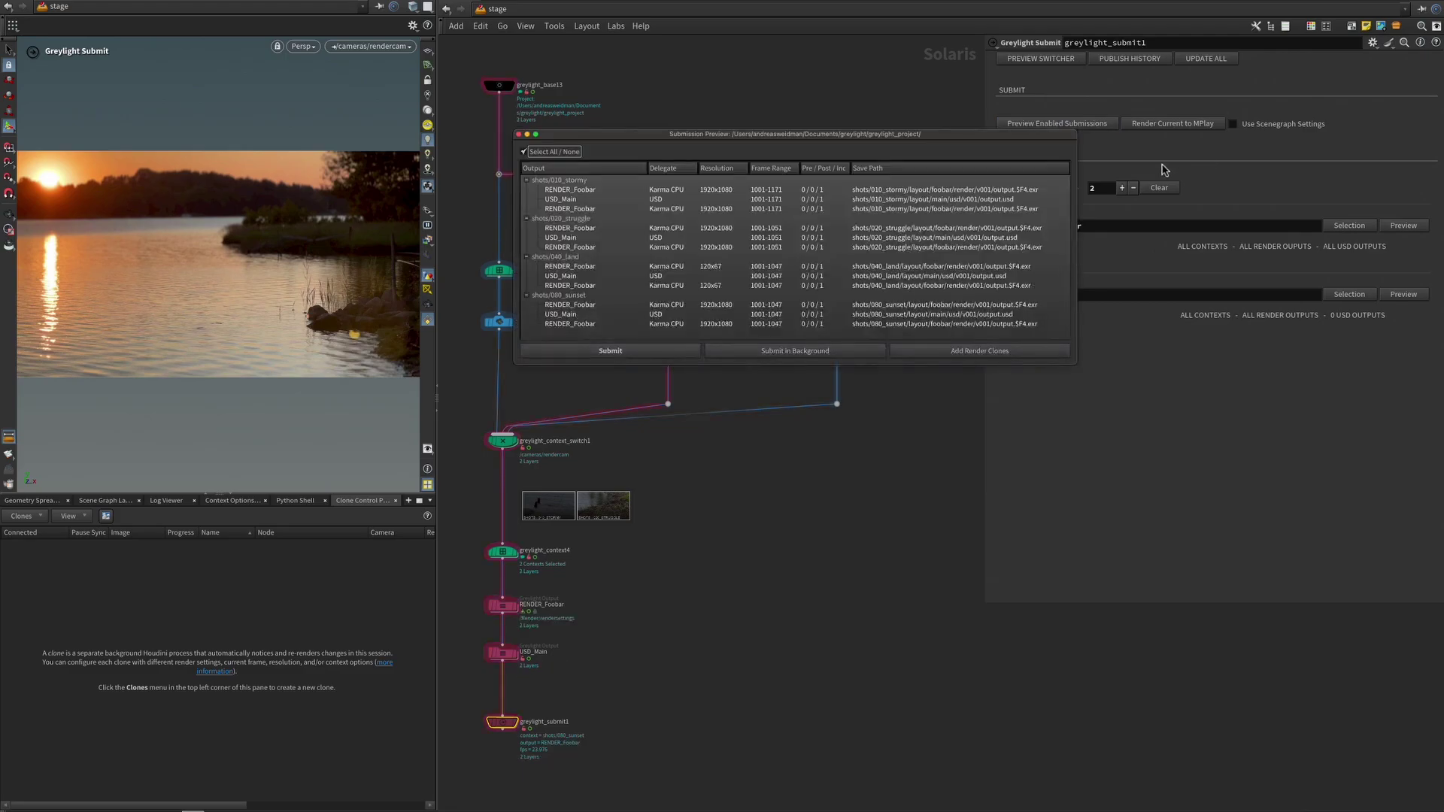
pyautogui.click(519, 134)
pyautogui.click(1041, 244)
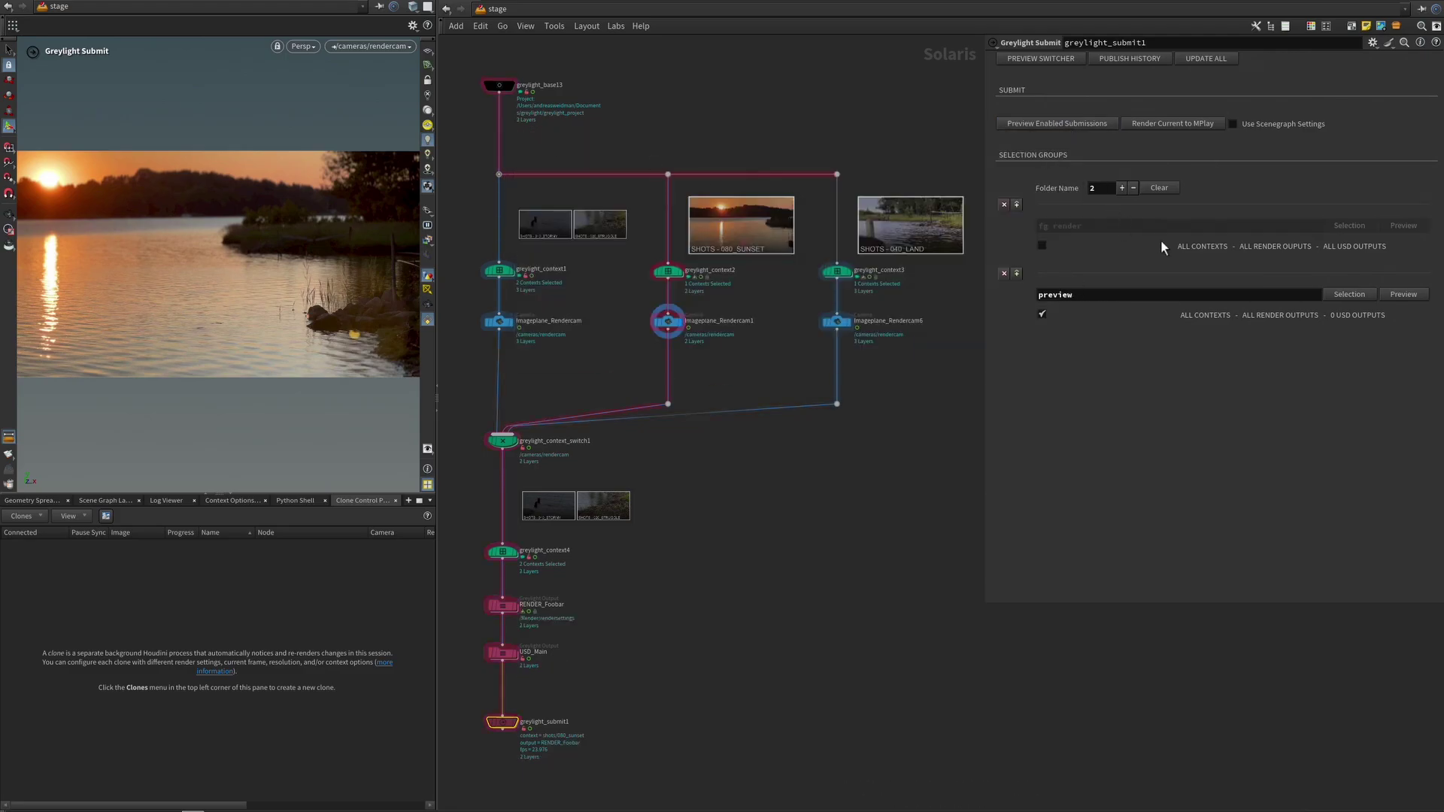
pyautogui.click(1403, 294)
pyautogui.moveTo(1096, 348); pyautogui.dragTo(946, 273)
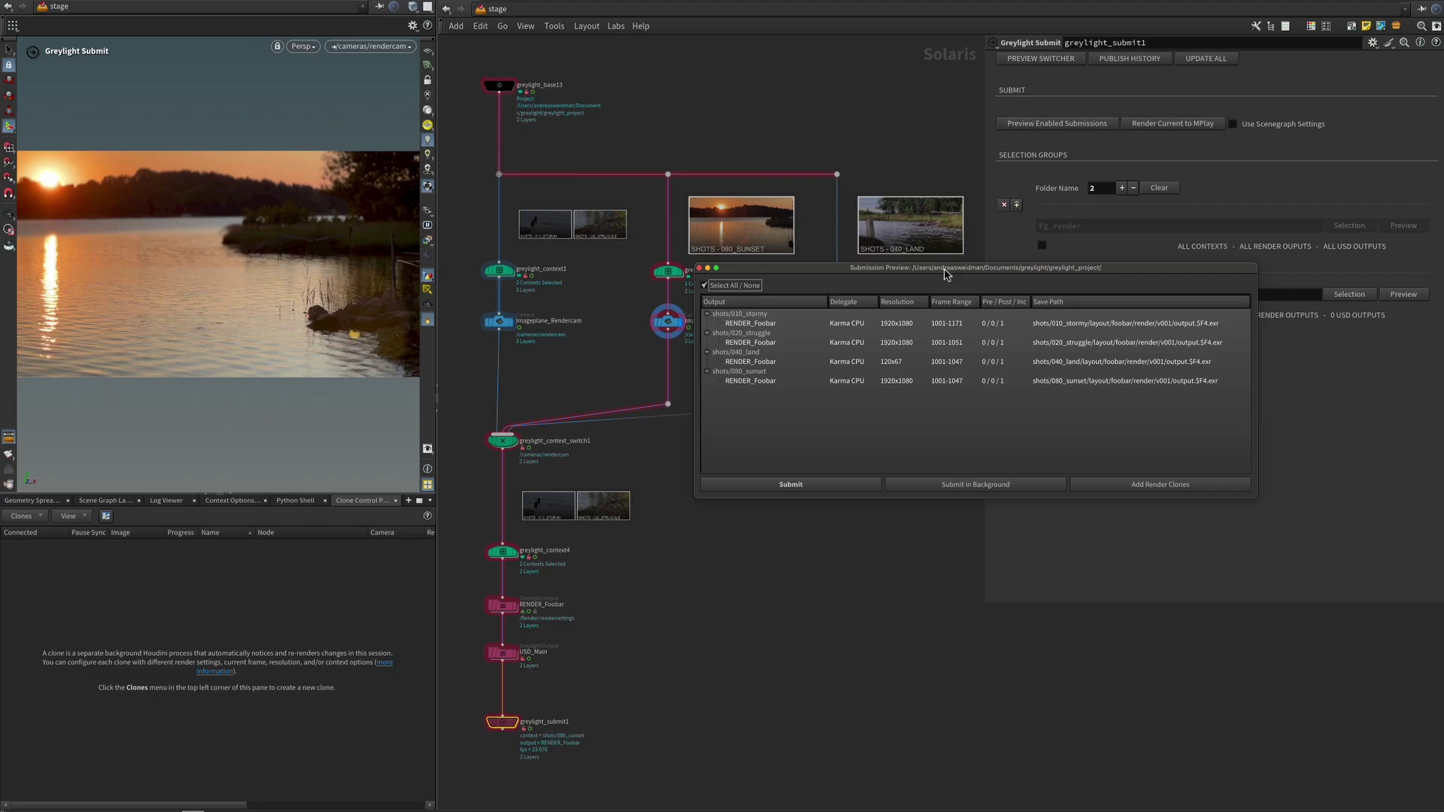
# - Close the submission preview and set the viewport preview to shots/020_struggle via USD_Main
pyautogui.click(699, 270)
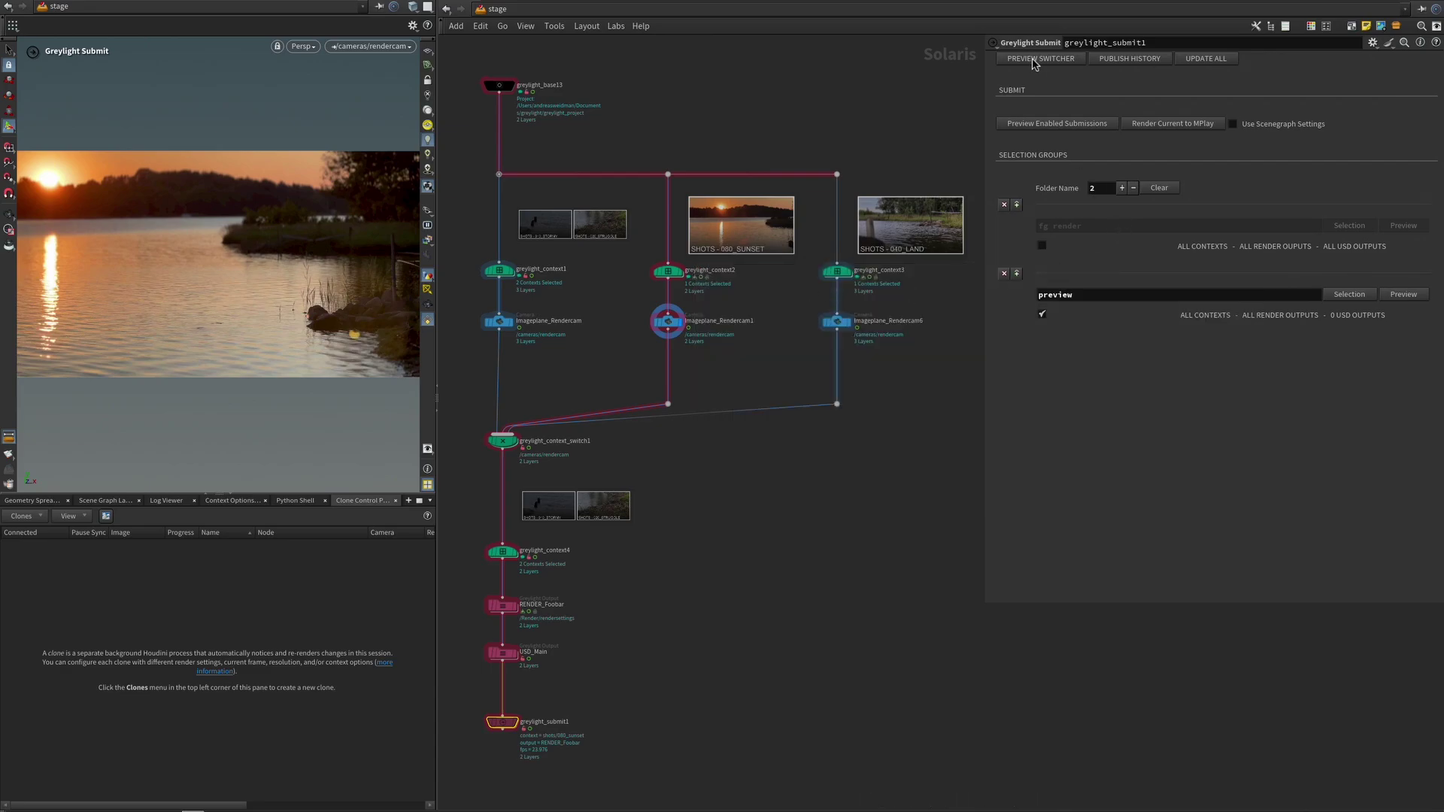
pyautogui.click(502, 722)
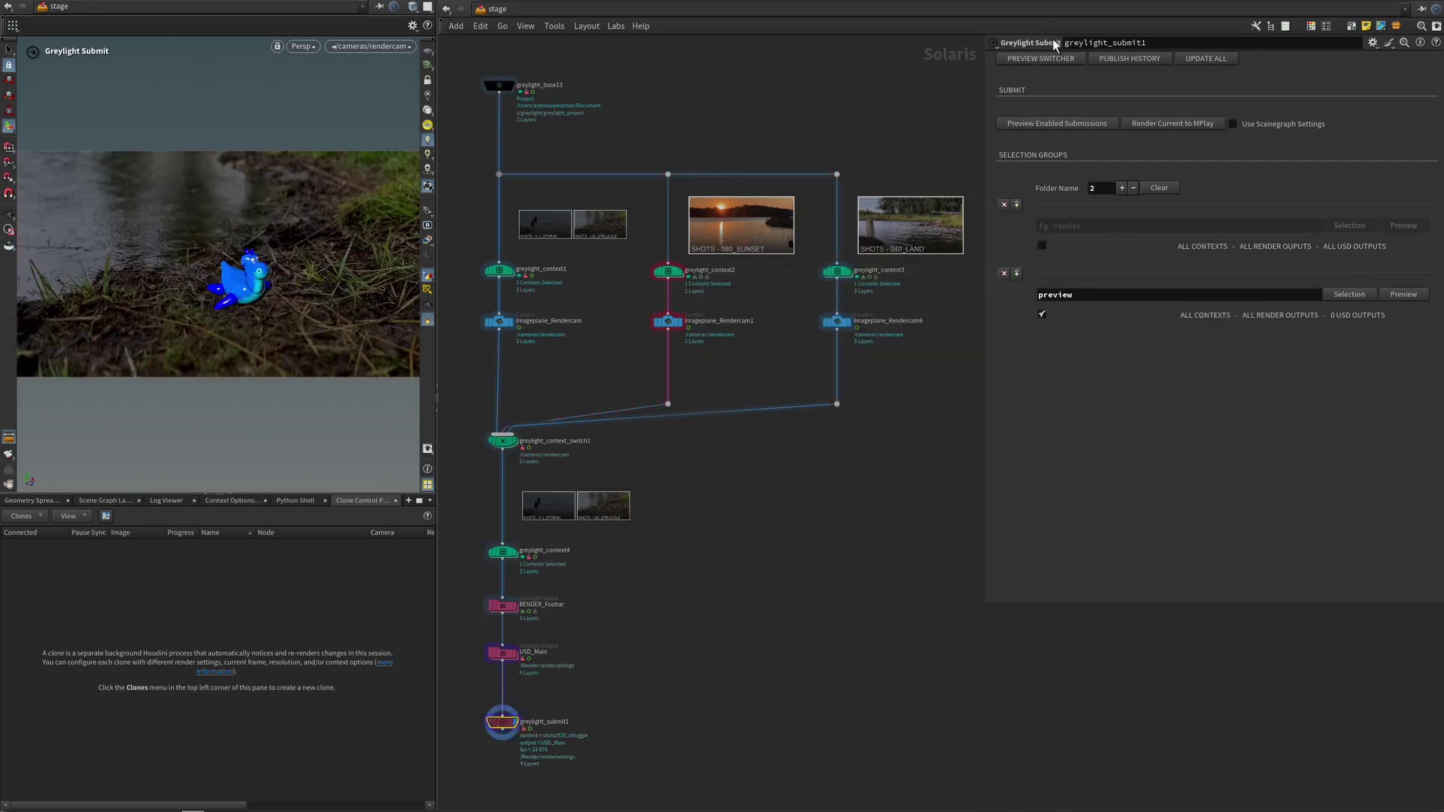
pyautogui.click(1051, 58)
pyautogui.moveTo(1075, 73); pyautogui.dragTo(915, 61)
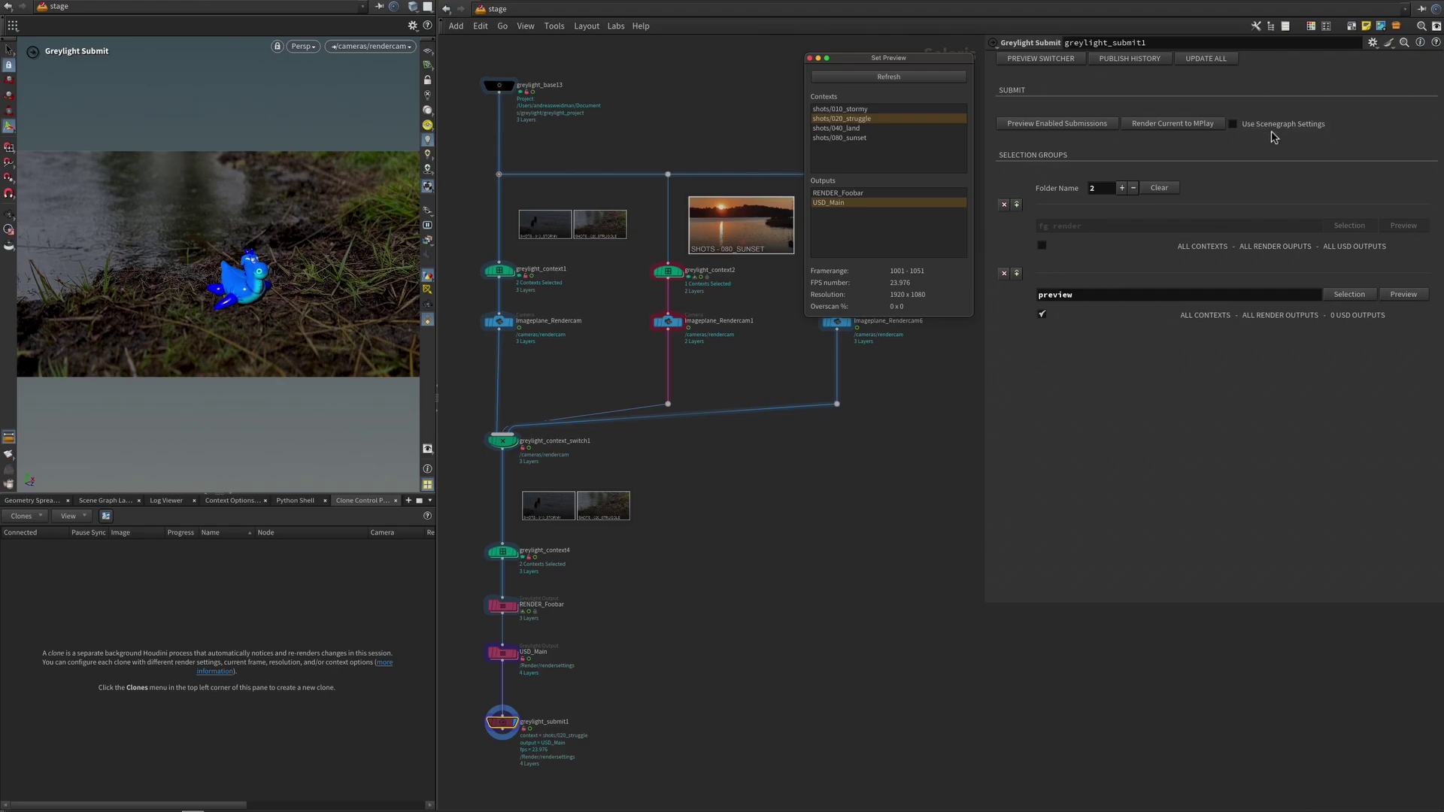
pyautogui.click(810, 58)
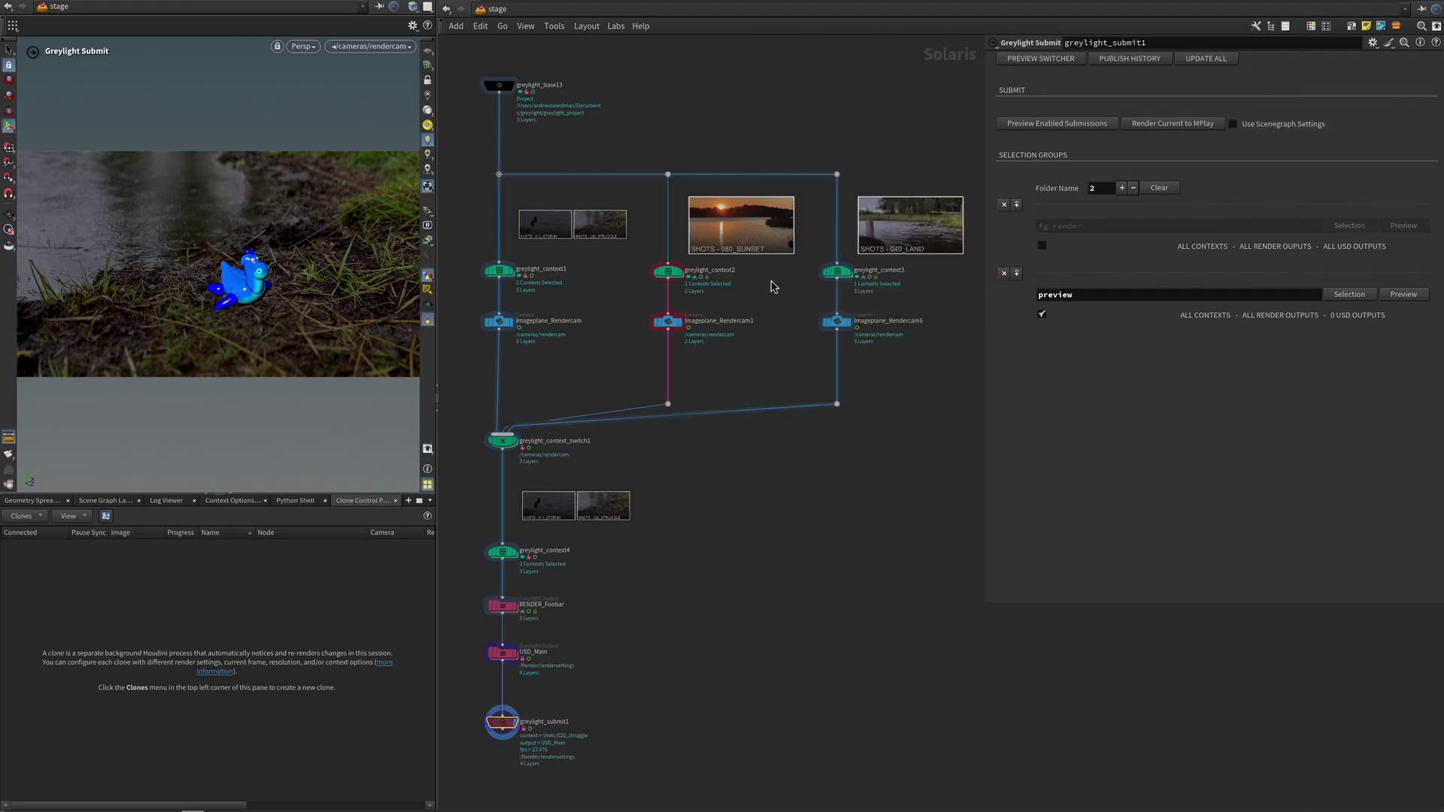